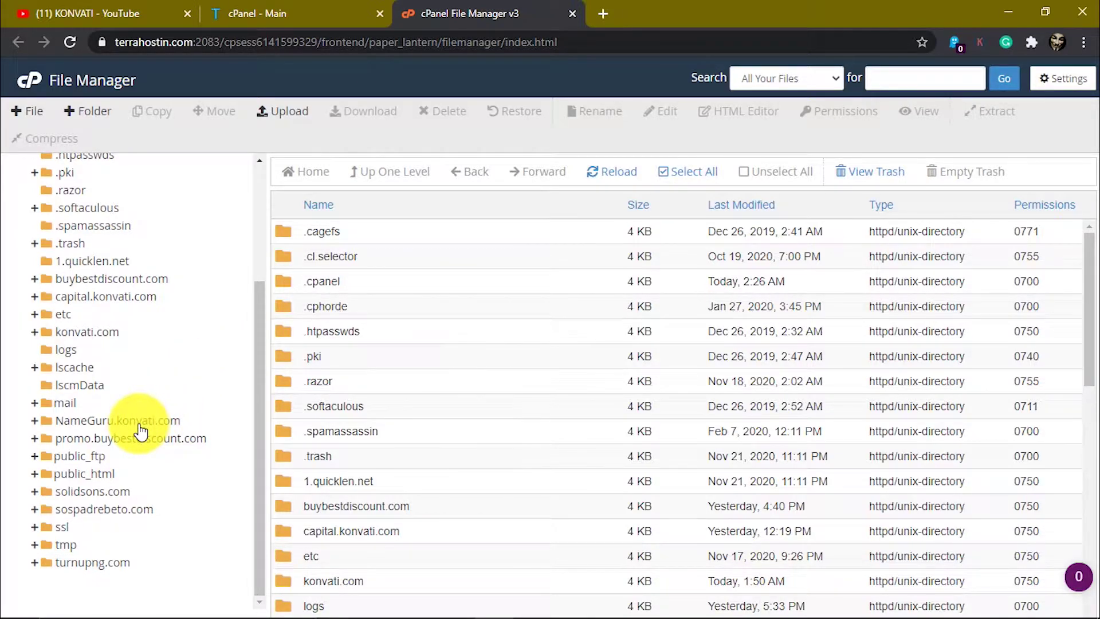
# Open the NameGuru.konvati.com folder in the file manager and start a file upload to it
pyautogui.click(136, 426)
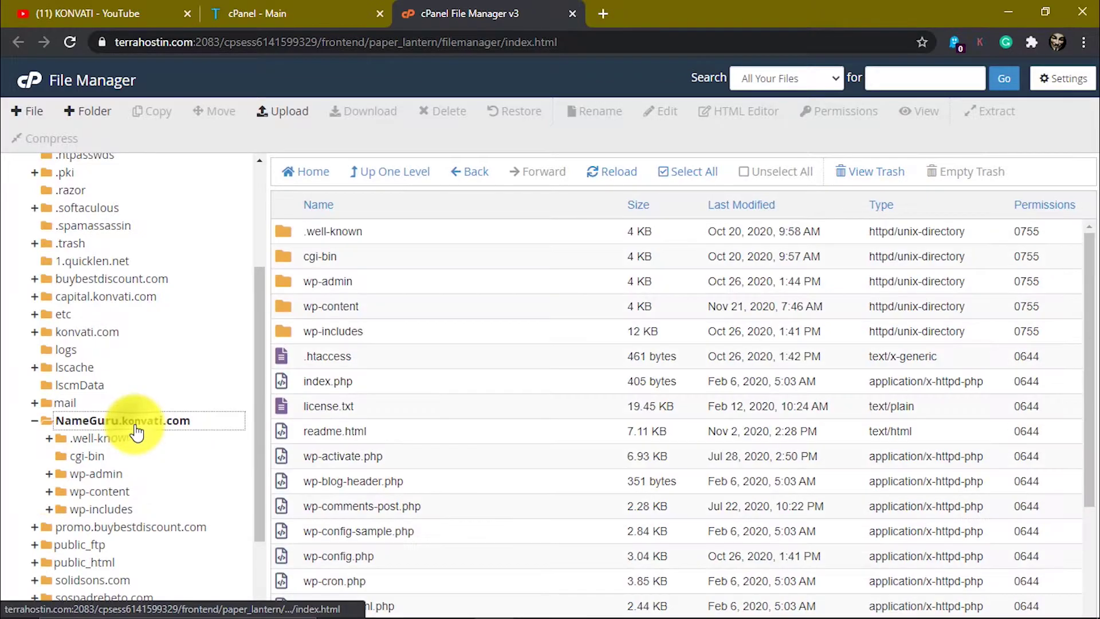
pyautogui.scroll(-3, 331, 325)
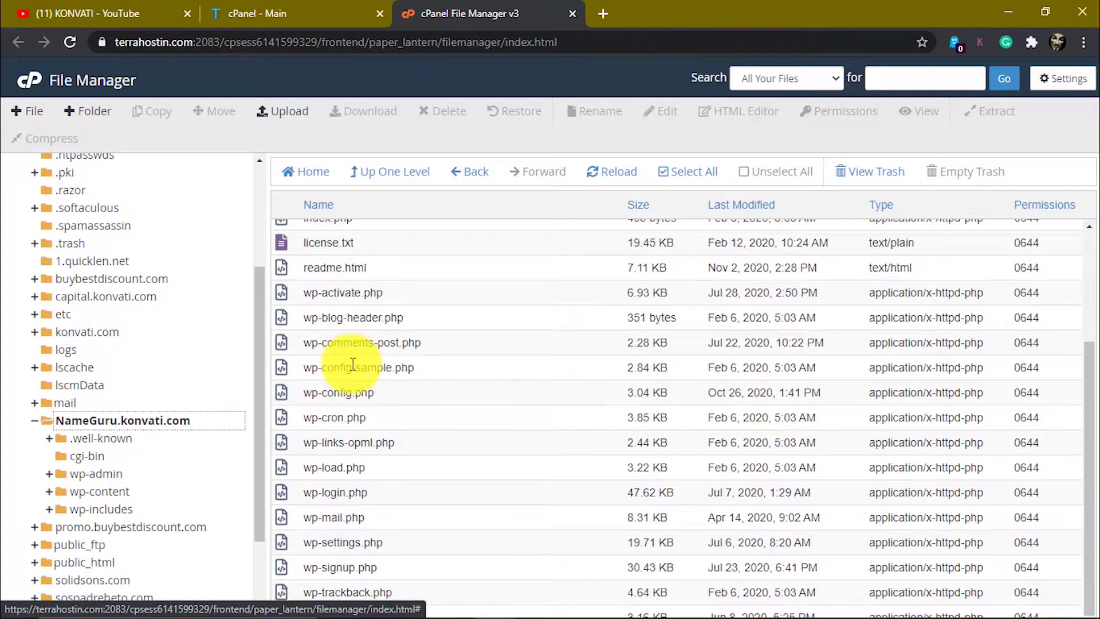
pyautogui.middleClick(441, 381)
pyautogui.scroll(2, 442, 380)
pyautogui.scroll(1, 442, 385)
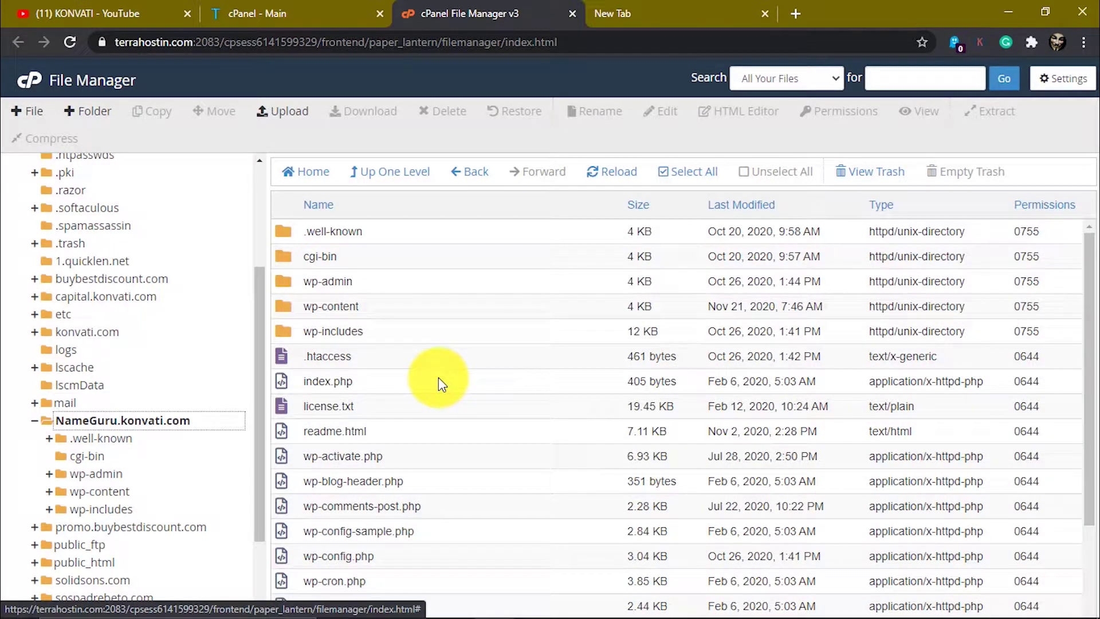
pyautogui.click(292, 111)
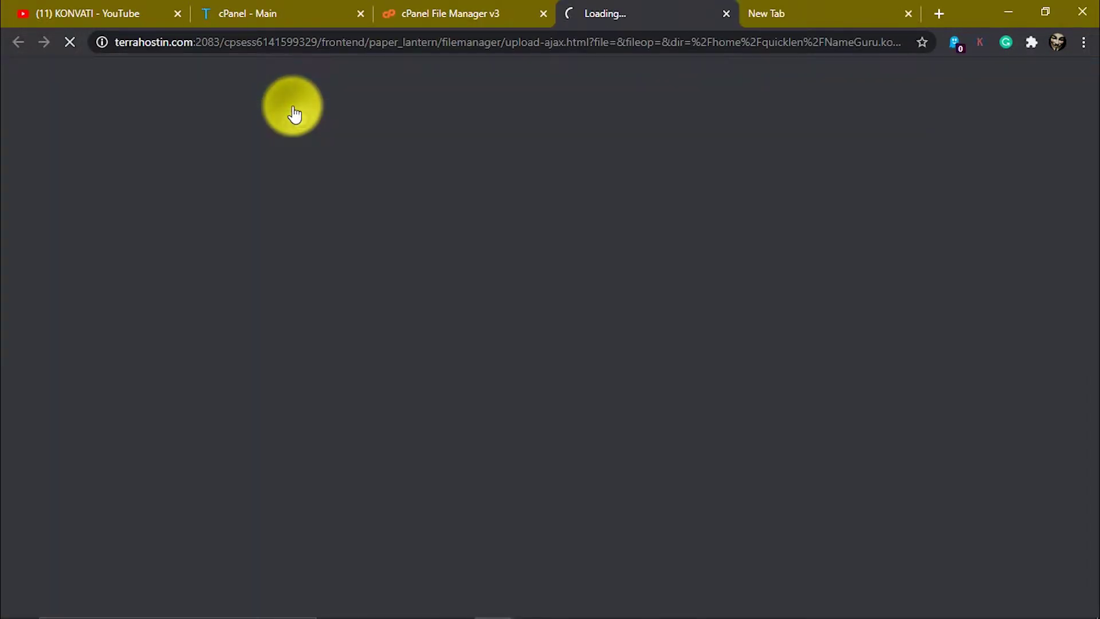
# Upload WHMCS--v8.0.0_Beta_3.zip from the local konvat.com folder and return to the NameGuru.konvati.com directory
pyautogui.hotkey('alt', 'Tab')
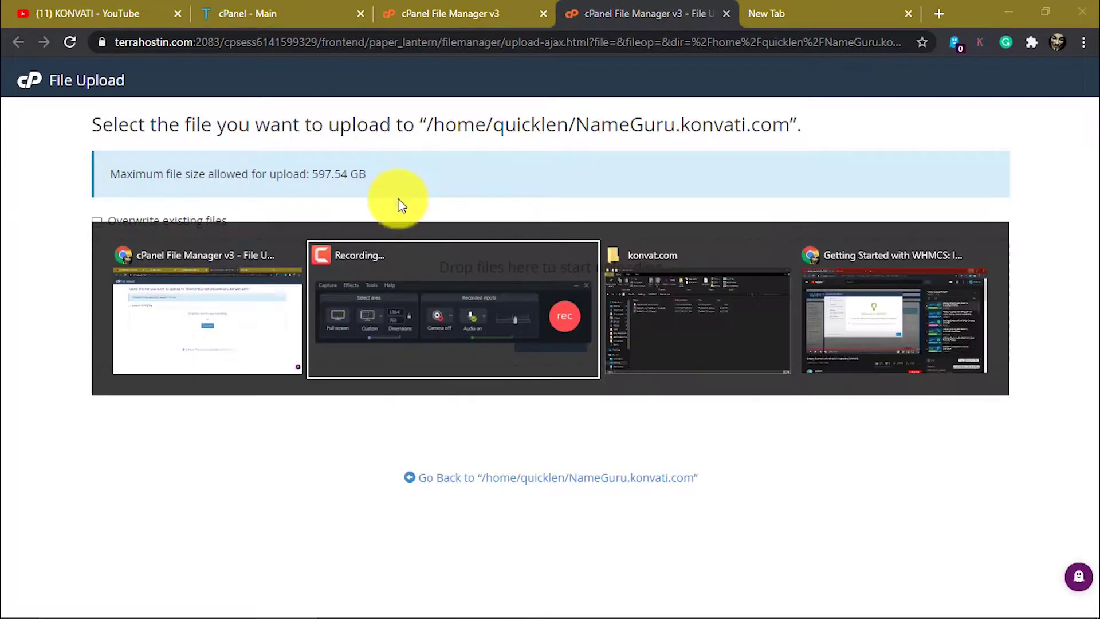
pyautogui.click(703, 296)
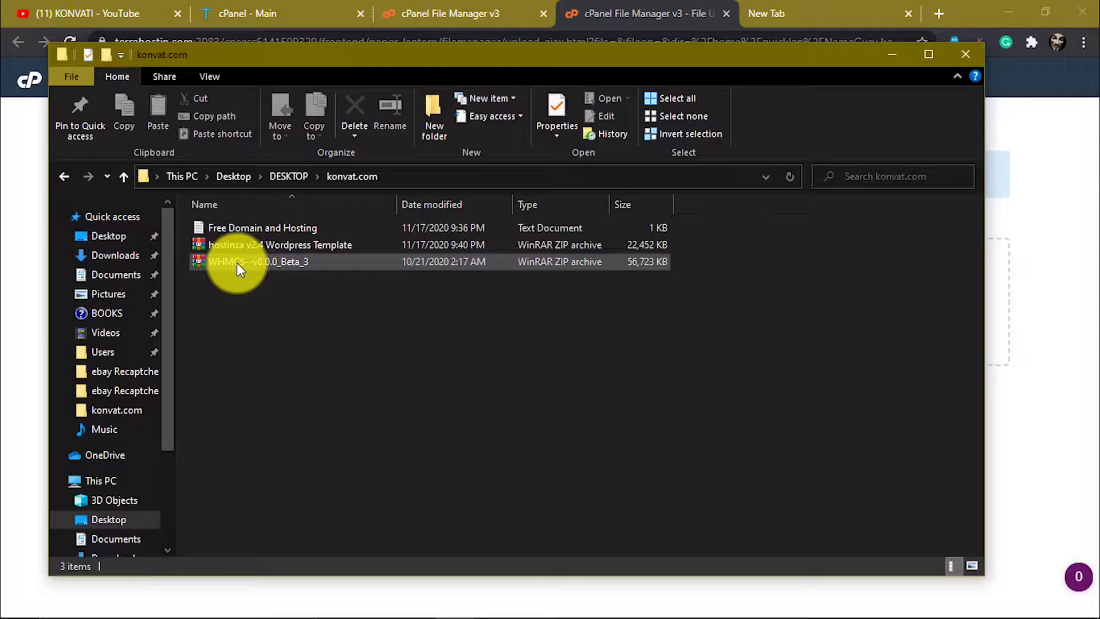
pyautogui.click(269, 260)
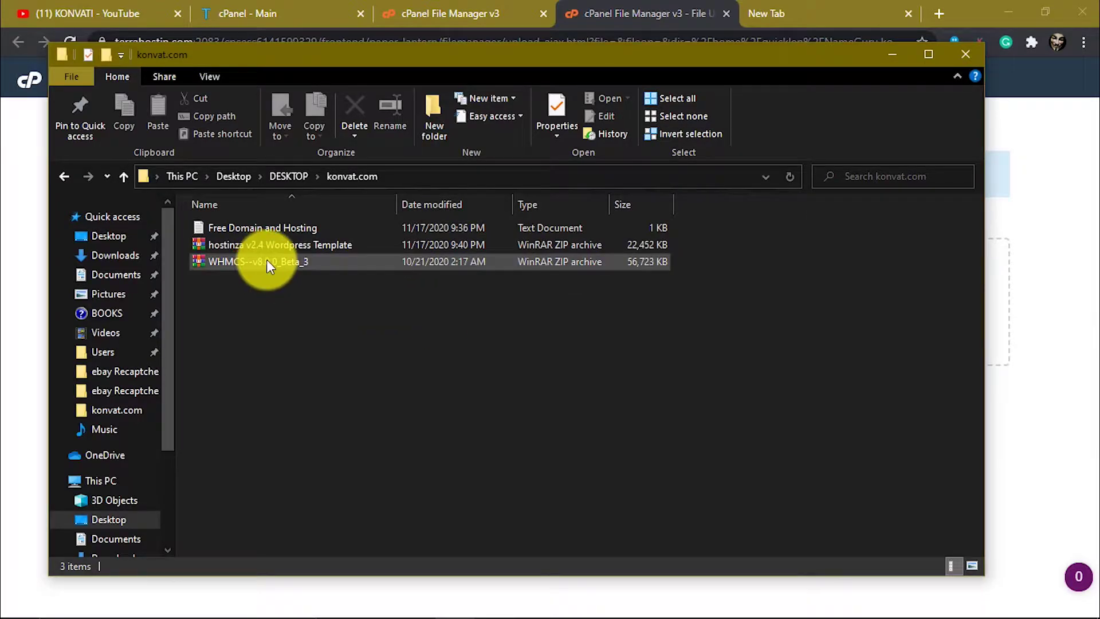
pyautogui.click(267, 259)
pyautogui.moveTo(239, 266); pyautogui.dragTo(528, 314)
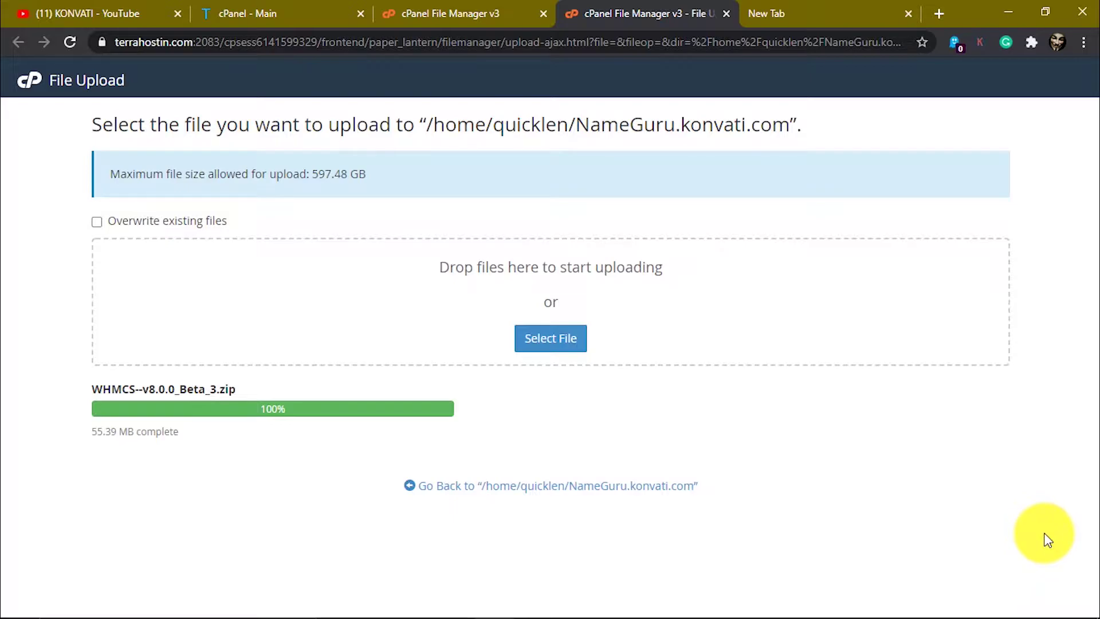
pyautogui.click(515, 486)
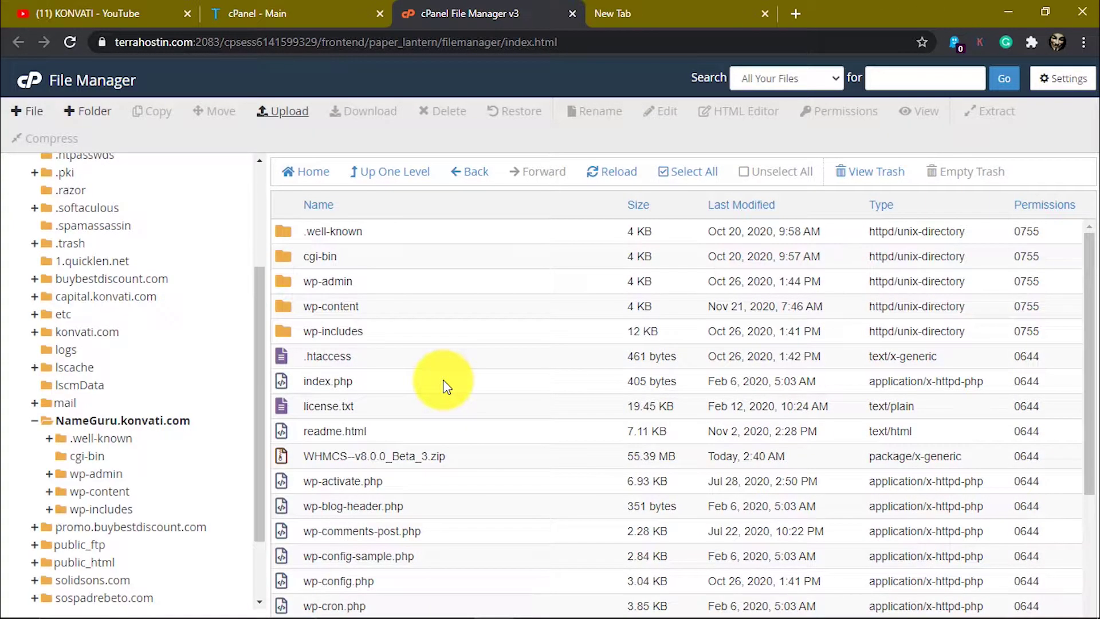
# Extract WHMCS--v8.0.0_Beta_3.zip into /NameGuru.konvati.com and dismiss the extraction results
pyautogui.scroll(-3, 438, 380)
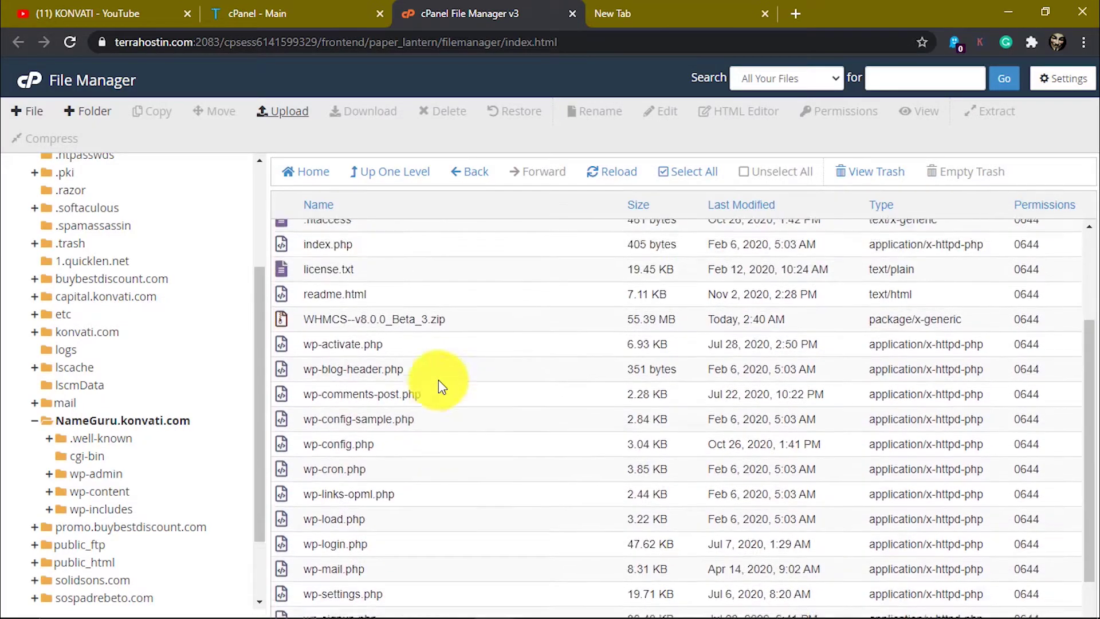
pyautogui.scroll(2, 438, 380)
pyautogui.click(345, 428)
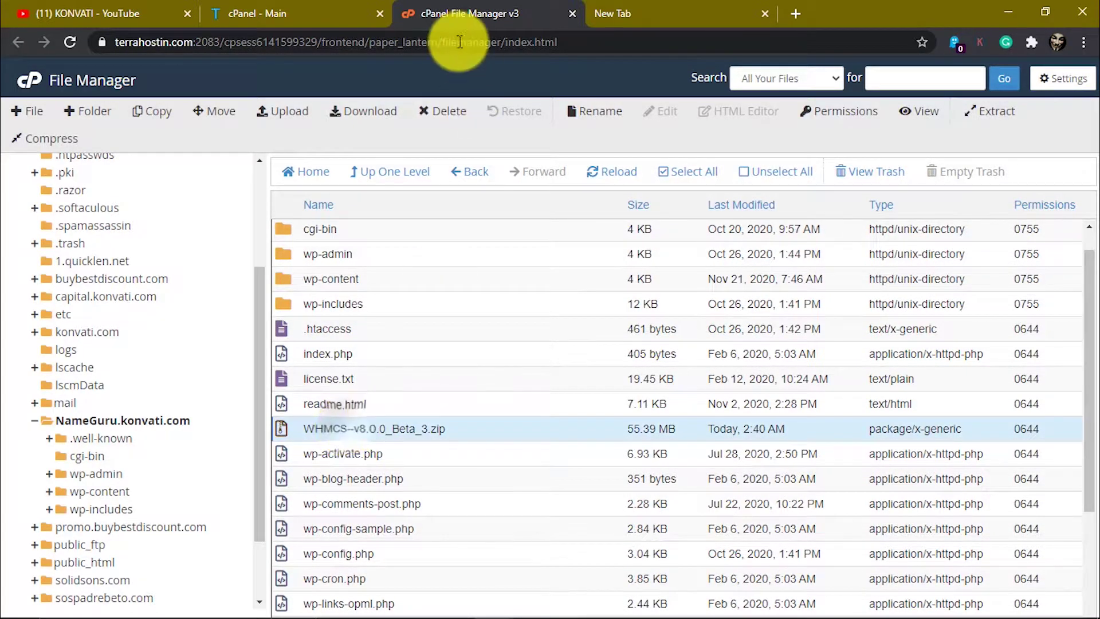
pyautogui.rightClick(519, 430)
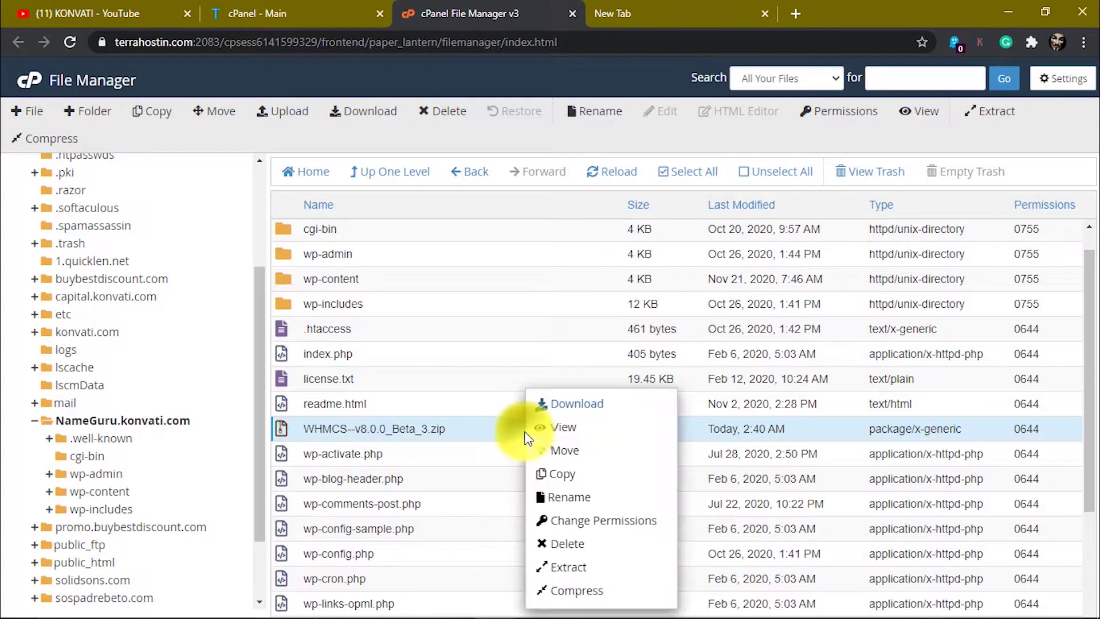
pyautogui.click(595, 567)
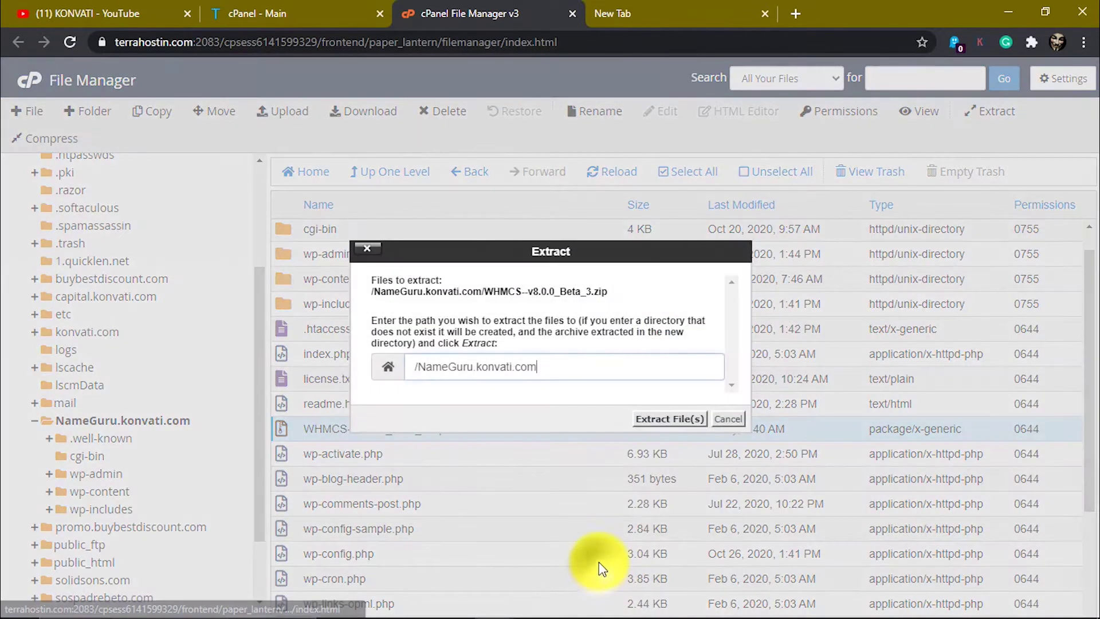
pyautogui.click(668, 418)
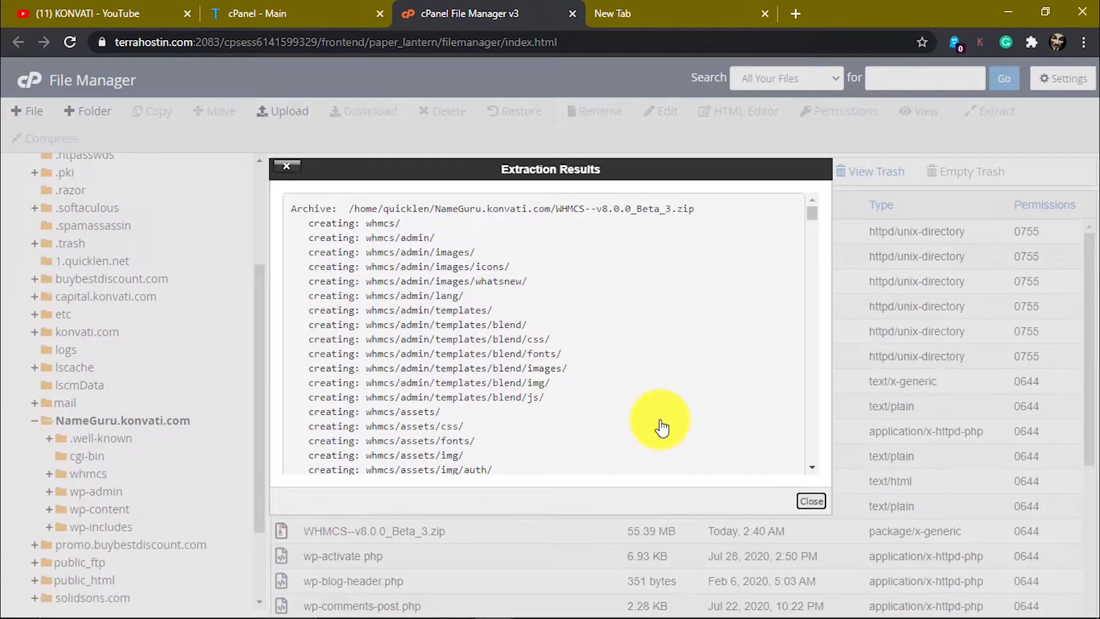
pyautogui.click(811, 501)
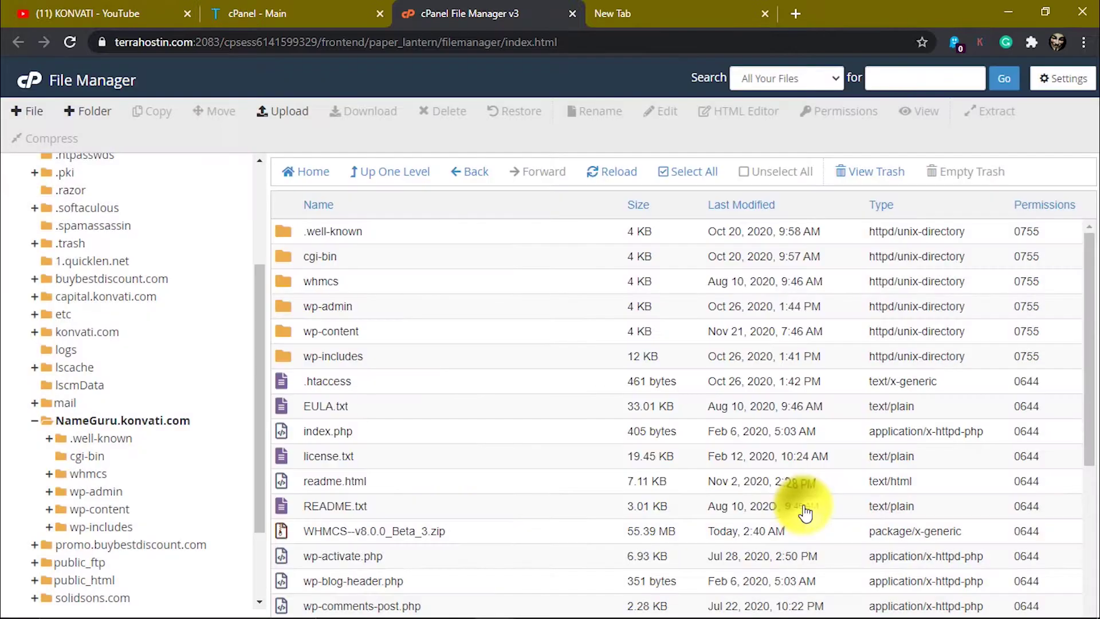
# Open the extracted whmcs folder and rename configuration.php.new to configuration.php
pyautogui.doubleClick(293, 290)
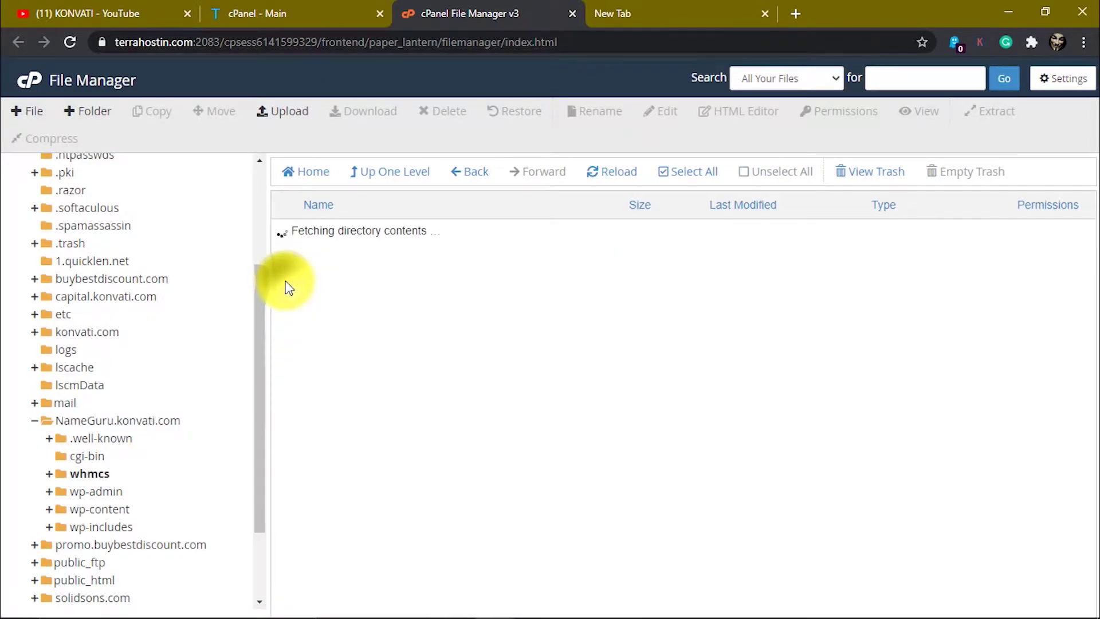
pyautogui.scroll(-2, 321, 320)
pyautogui.scroll(-12, 352, 402)
pyautogui.scroll(3, 355, 417)
pyautogui.scroll(2, 357, 416)
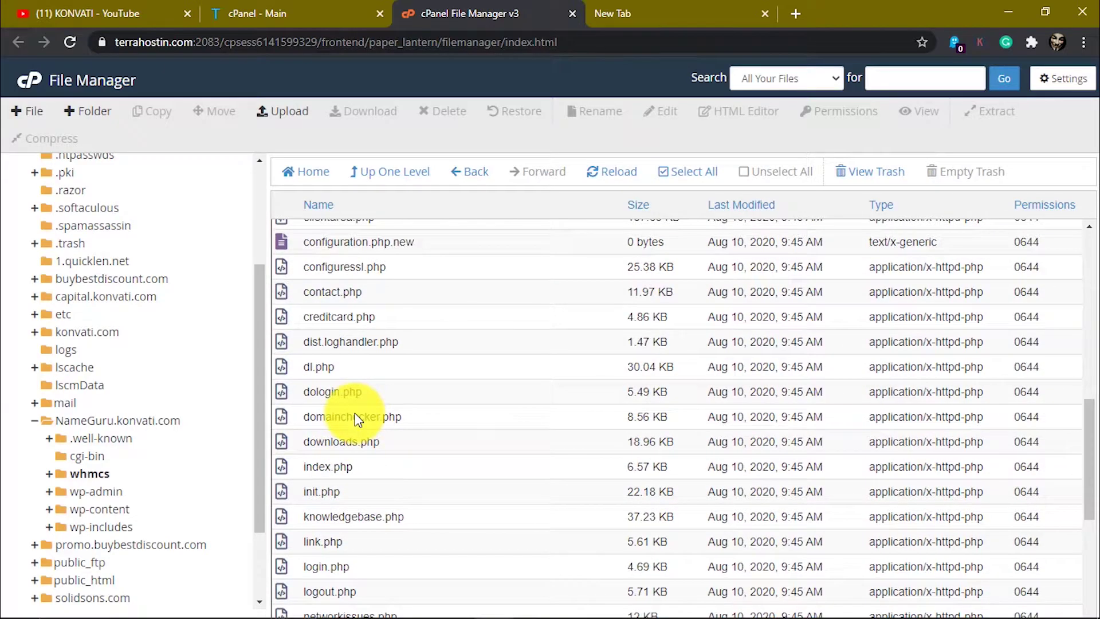
pyautogui.scroll(1, 359, 401)
pyautogui.click(352, 321)
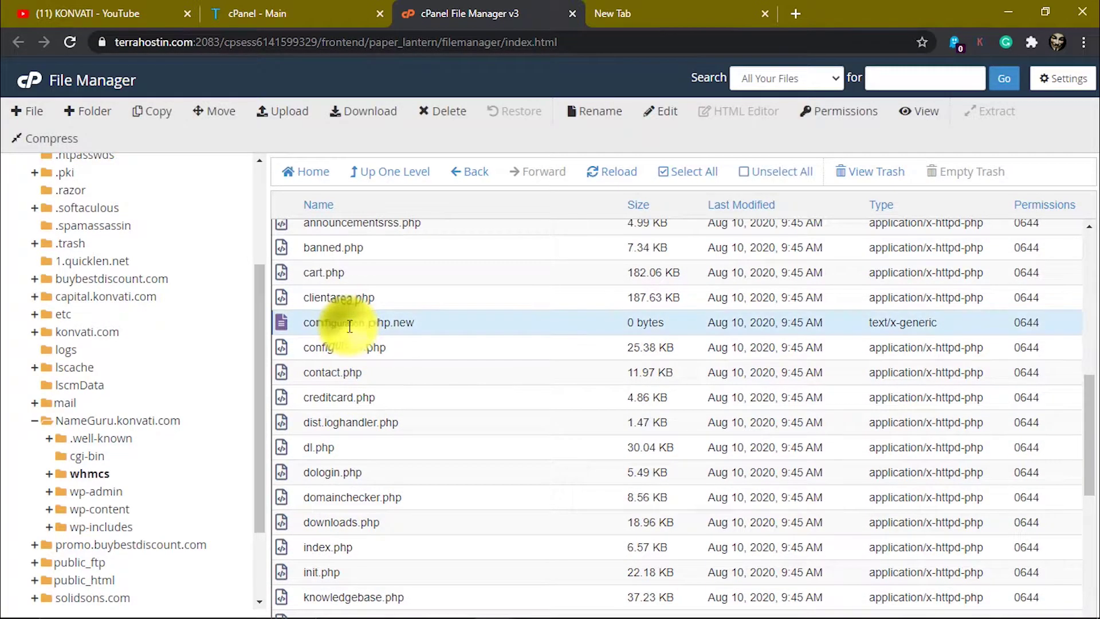
pyautogui.rightClick(350, 327)
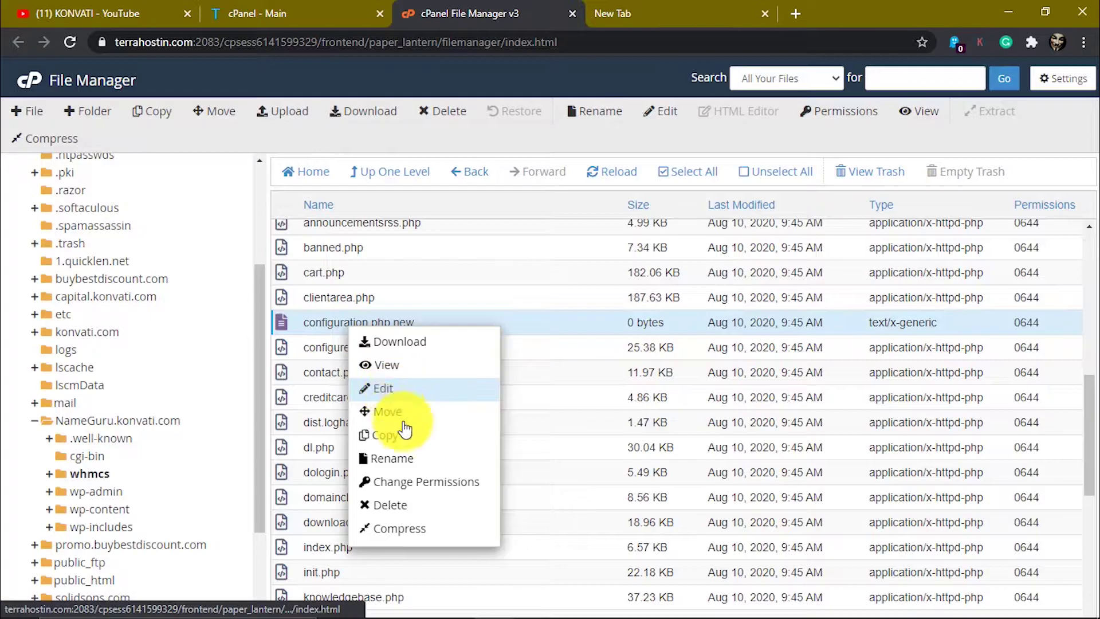
pyautogui.click(404, 458)
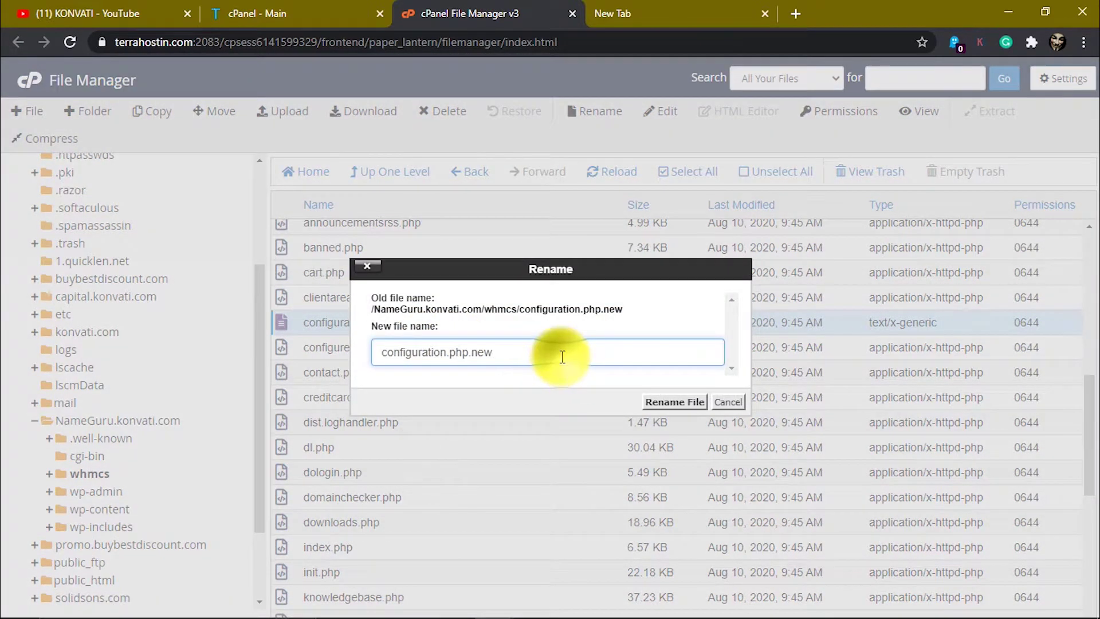
pyautogui.press('BackSpace')
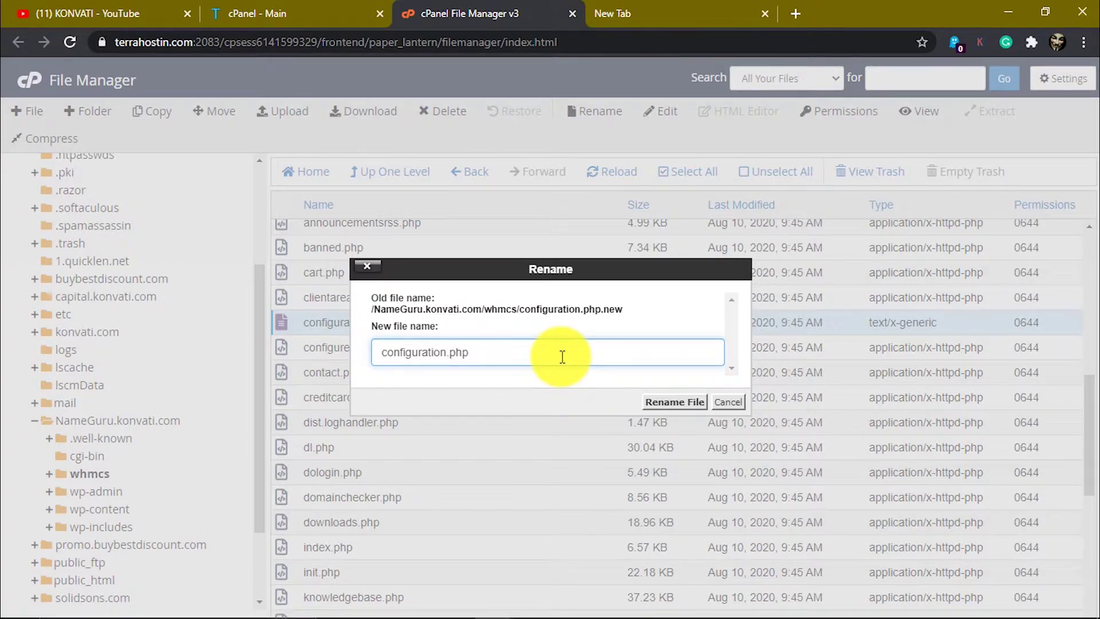
pyautogui.click(659, 404)
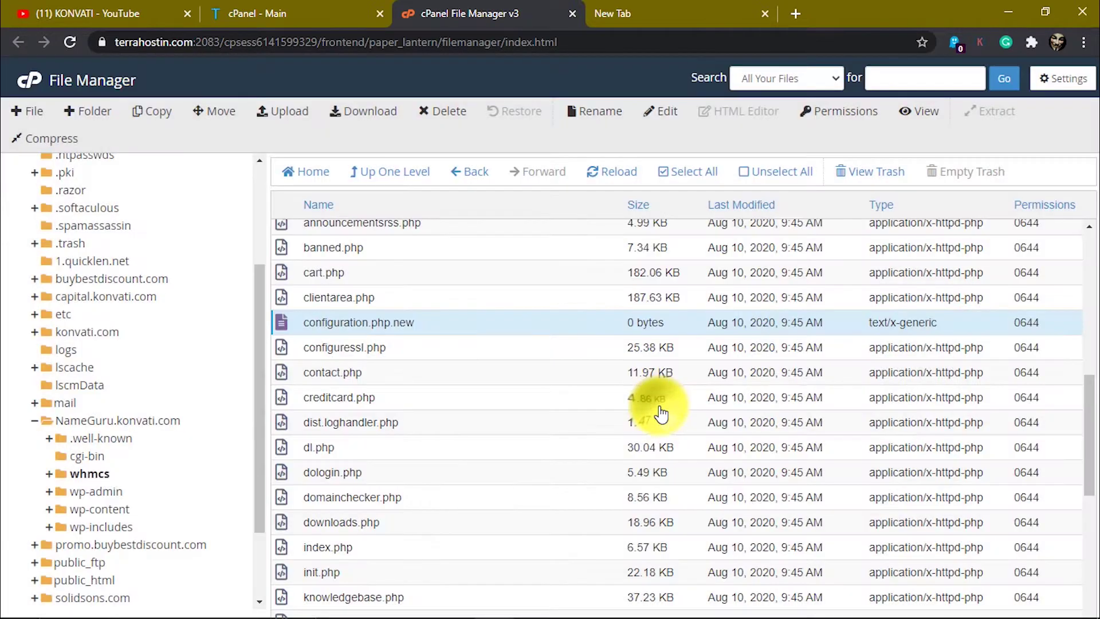
# Load the WHMCS installer at nameguru.konvati.com/whmcs/install/install.php in the other browser tab
pyautogui.scroll(-5, 418, 466)
pyautogui.scroll(5, 418, 466)
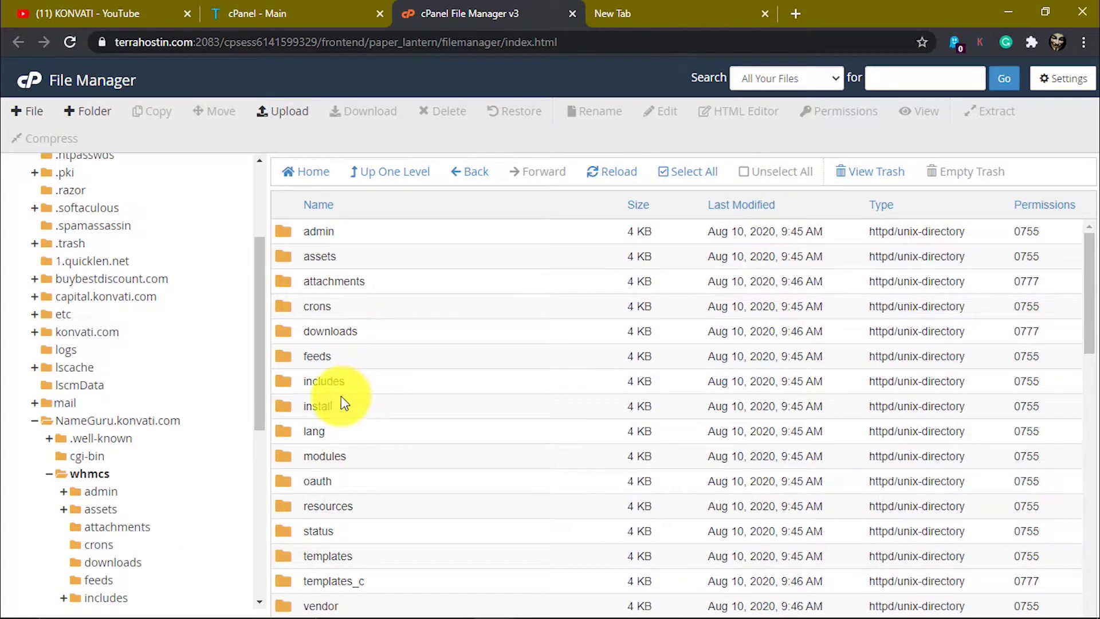
pyautogui.click(615, 12)
pyautogui.click(442, 8)
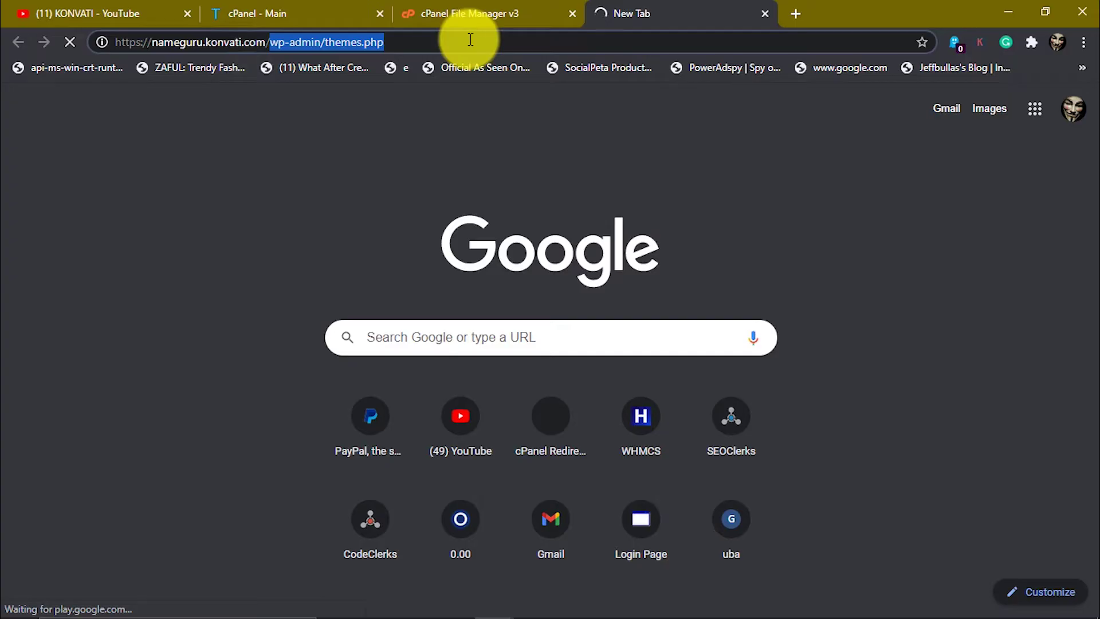
pyautogui.write('wh')
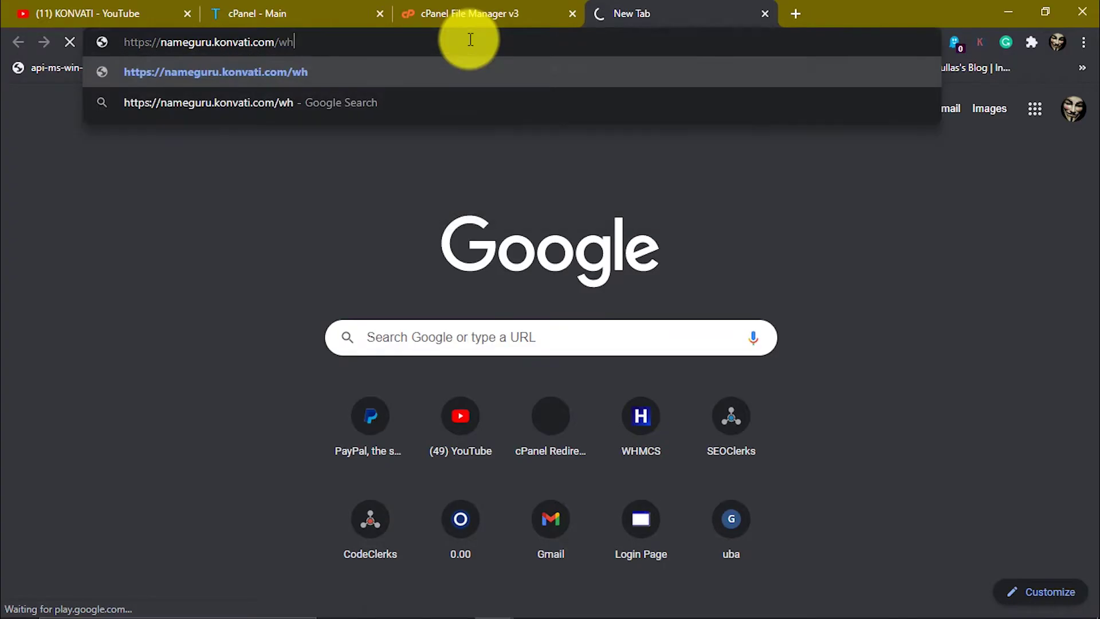
pyautogui.write('mcs/')
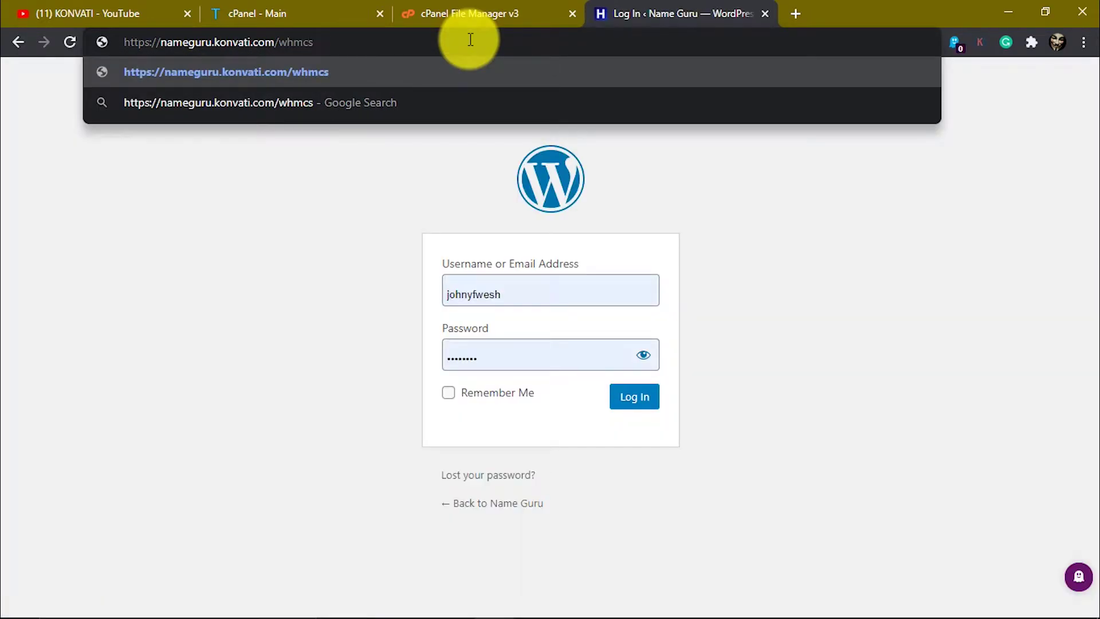
pyautogui.write('install/install.php')
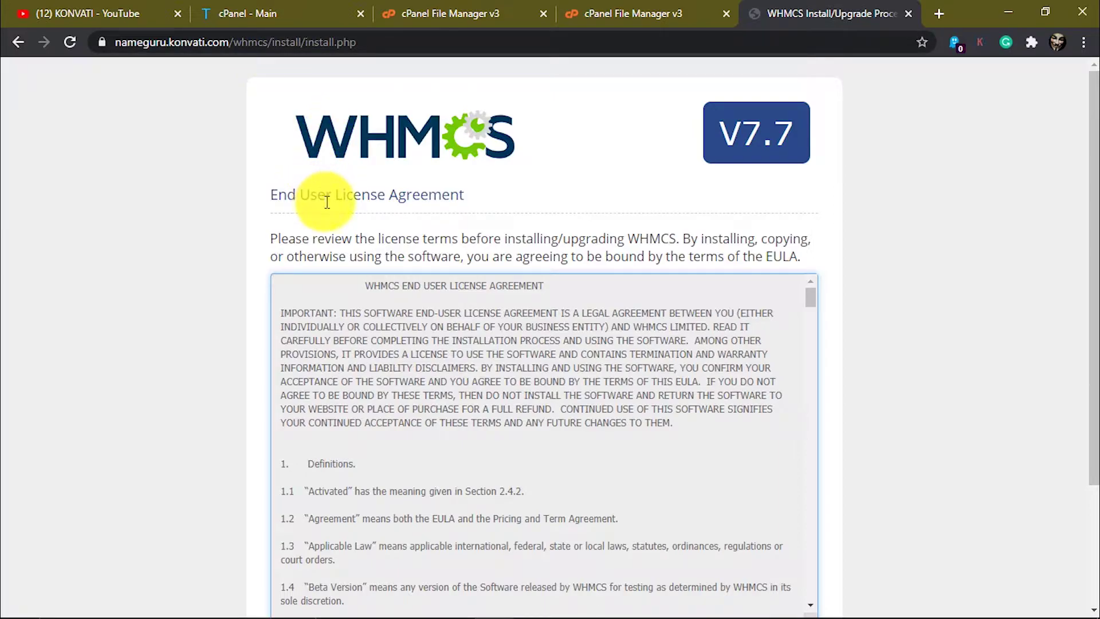
# Agree to the WHMCS End User License Agreement and begin the new installation
pyautogui.scroll(-3, 331, 208)
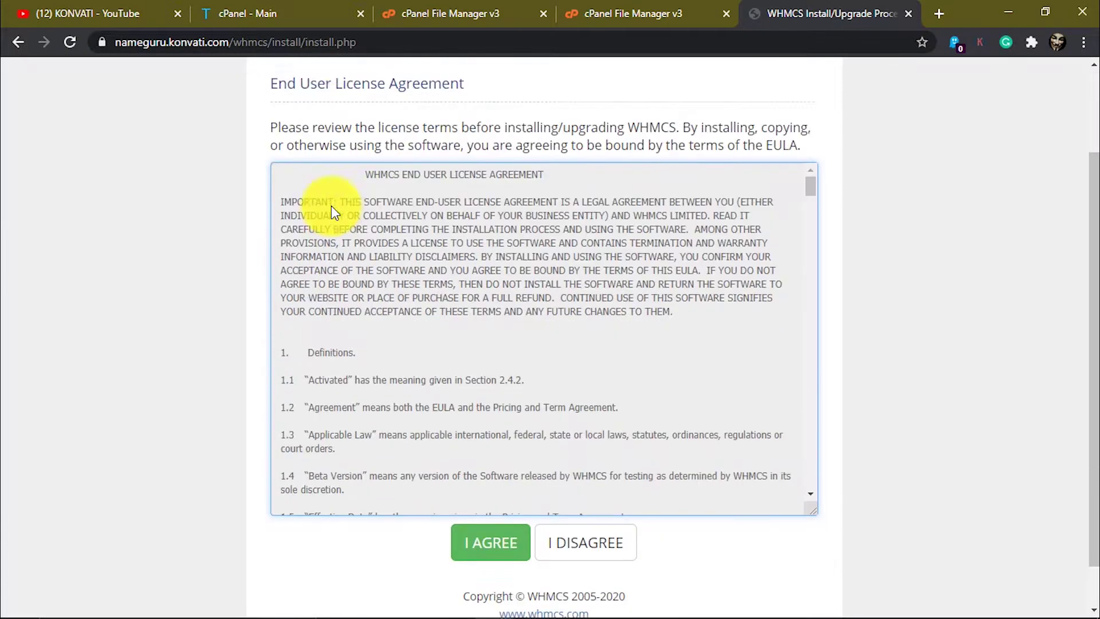
pyautogui.click(510, 494)
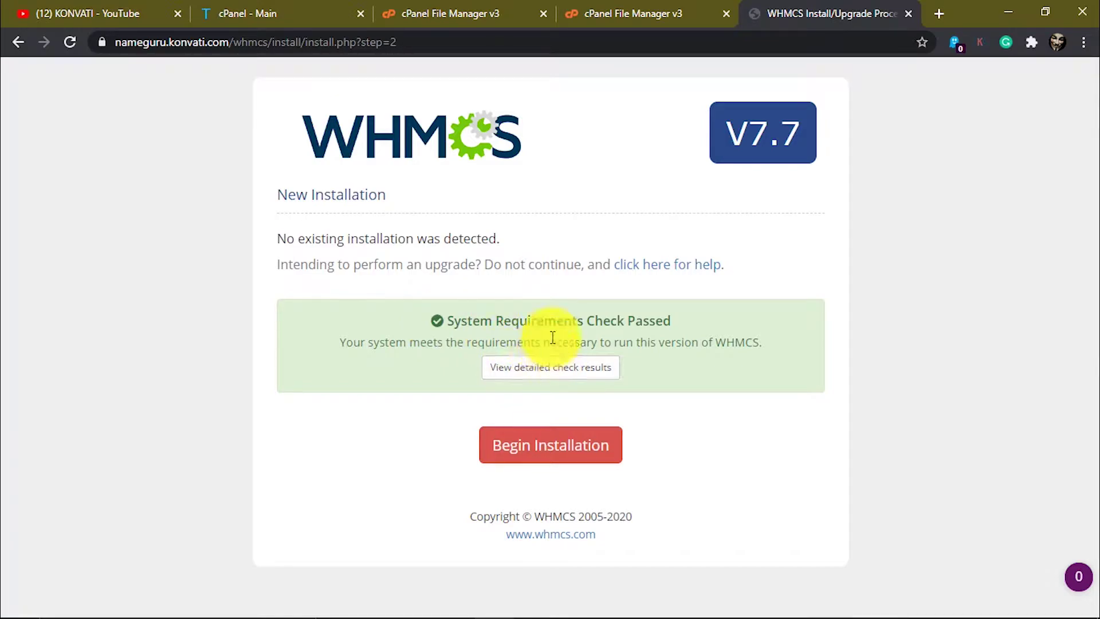
pyautogui.click(598, 456)
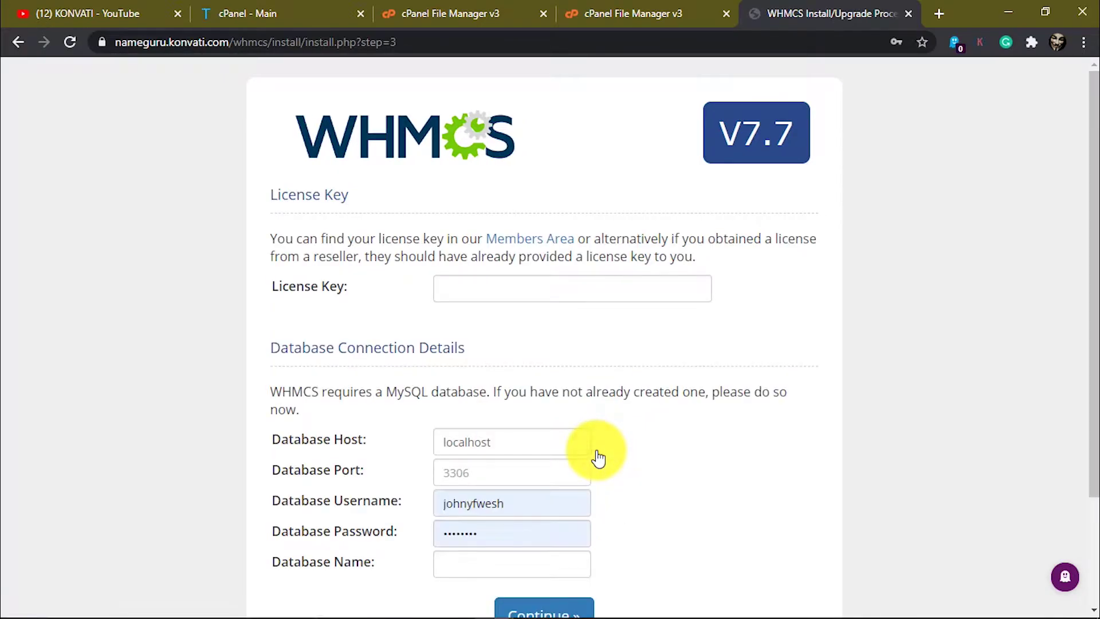
# Copy the license code from the How to Install file in Notepad and paste it into the installer's License Key field
pyautogui.click(518, 289)
pyautogui.hotkey('alt', 'Tab')
pyautogui.hotkey('alt', 'Tab')
pyautogui.hotkey('alt', 'Tab')
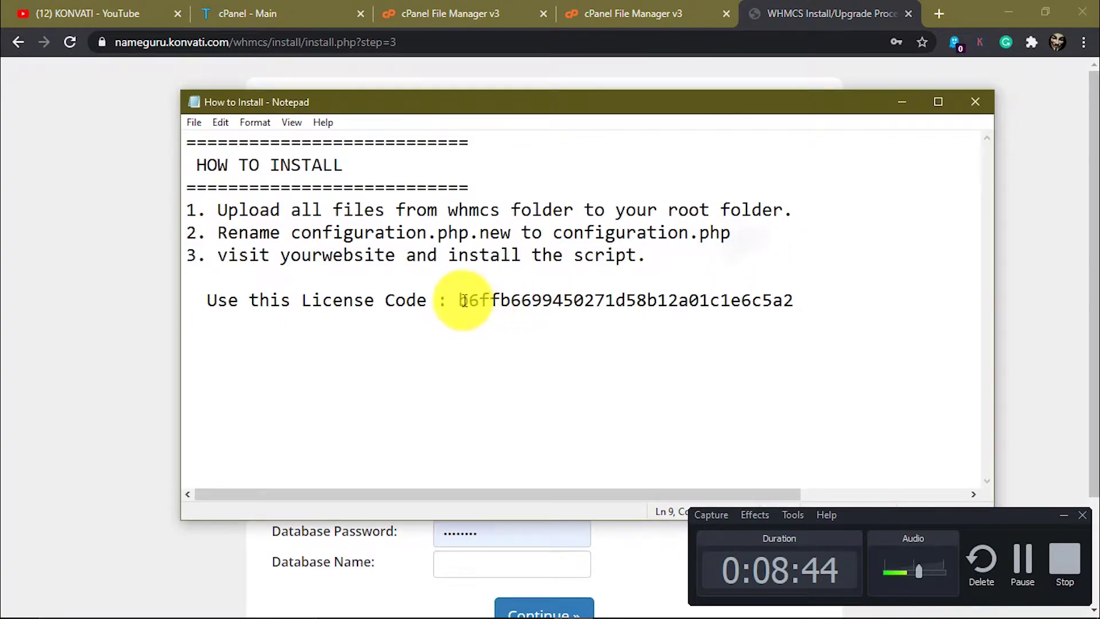
pyautogui.moveTo(460, 301); pyautogui.dragTo(791, 303)
pyautogui.hotkey('ctrl', 'c')
pyautogui.hotkey('alt', 'Tab')
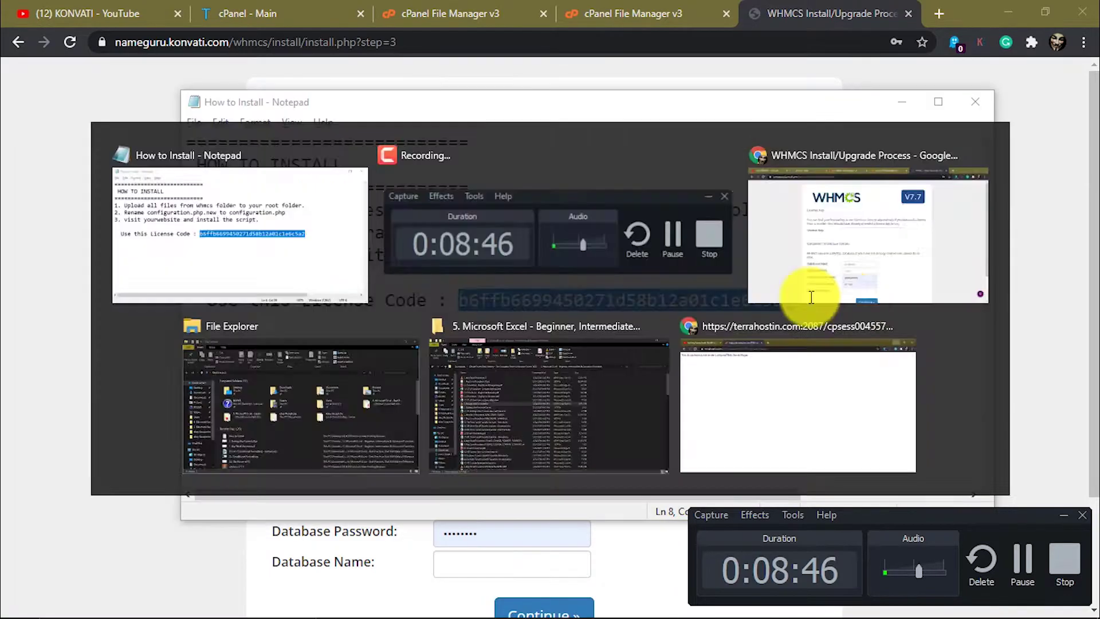
pyautogui.hotkey('alt', 'Tab')
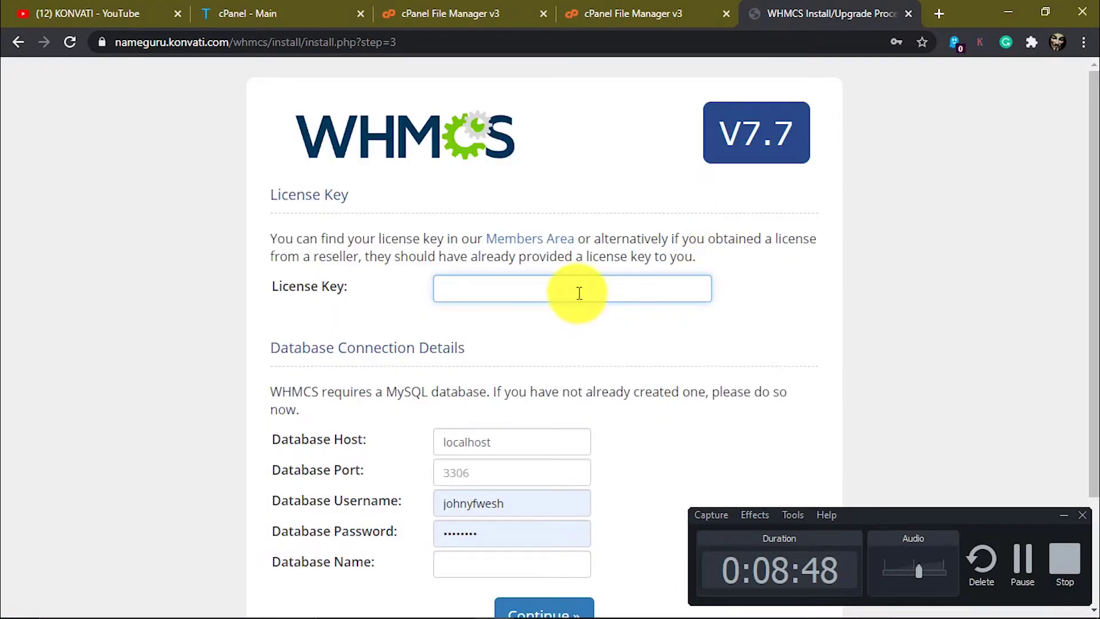
pyautogui.hotkey('ctrl', 'v')
pyautogui.click(584, 330)
pyautogui.scroll(-3, 796, 331)
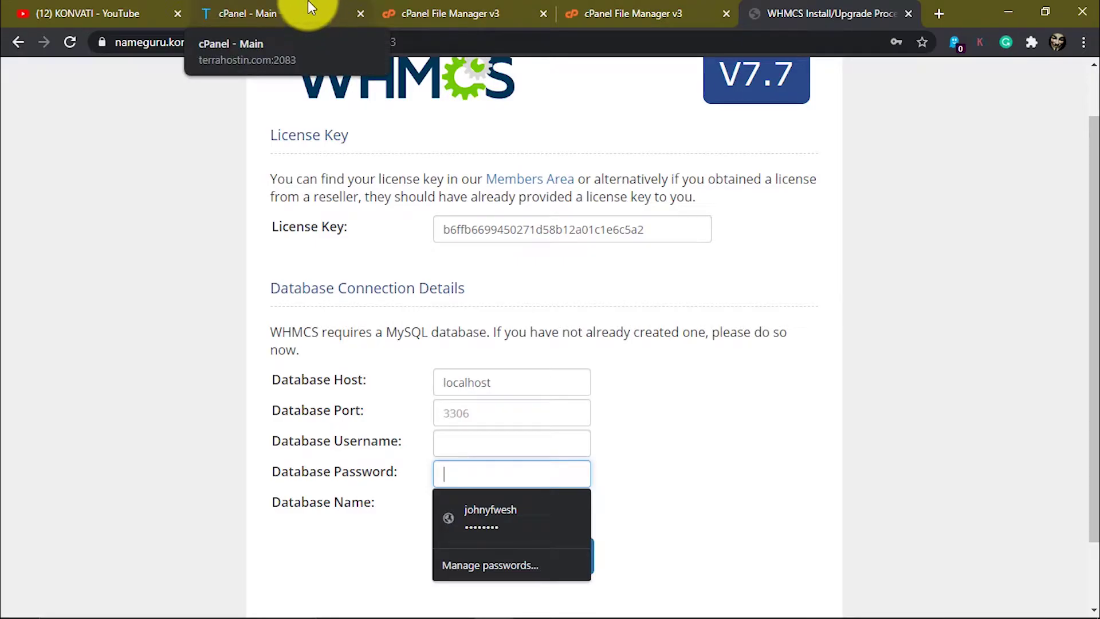
# Return to the cPanel main page, search its functions for DATA and open the MySQL Database Wizard
pyautogui.click(252, 13)
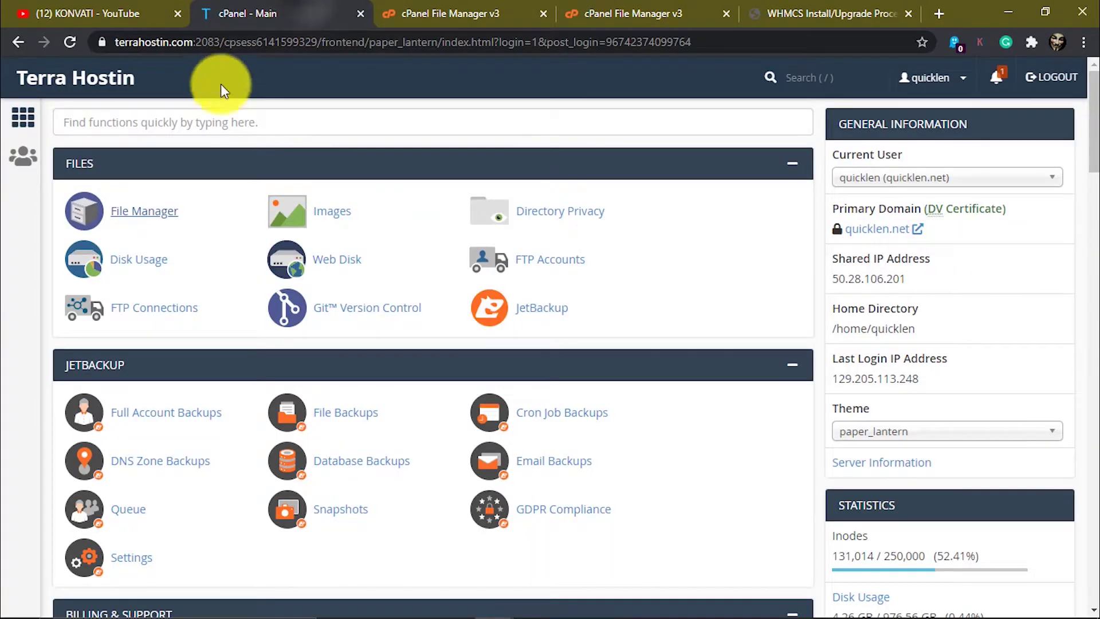
pyautogui.scroll(-7, 252, 338)
pyautogui.scroll(7, 245, 344)
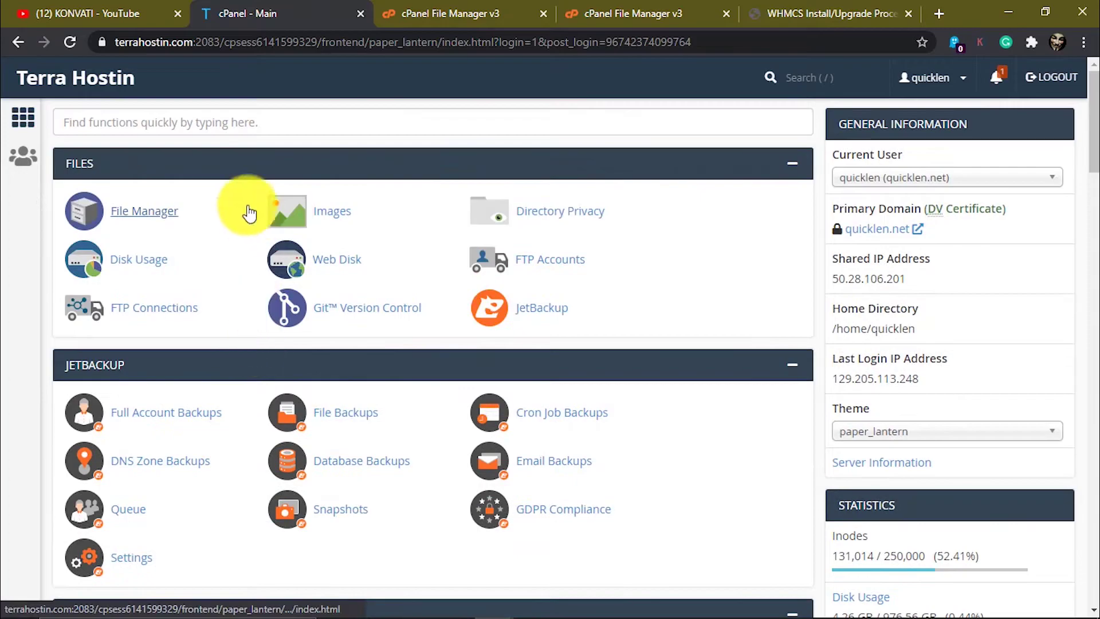
pyautogui.click(215, 132)
pyautogui.write('DA')
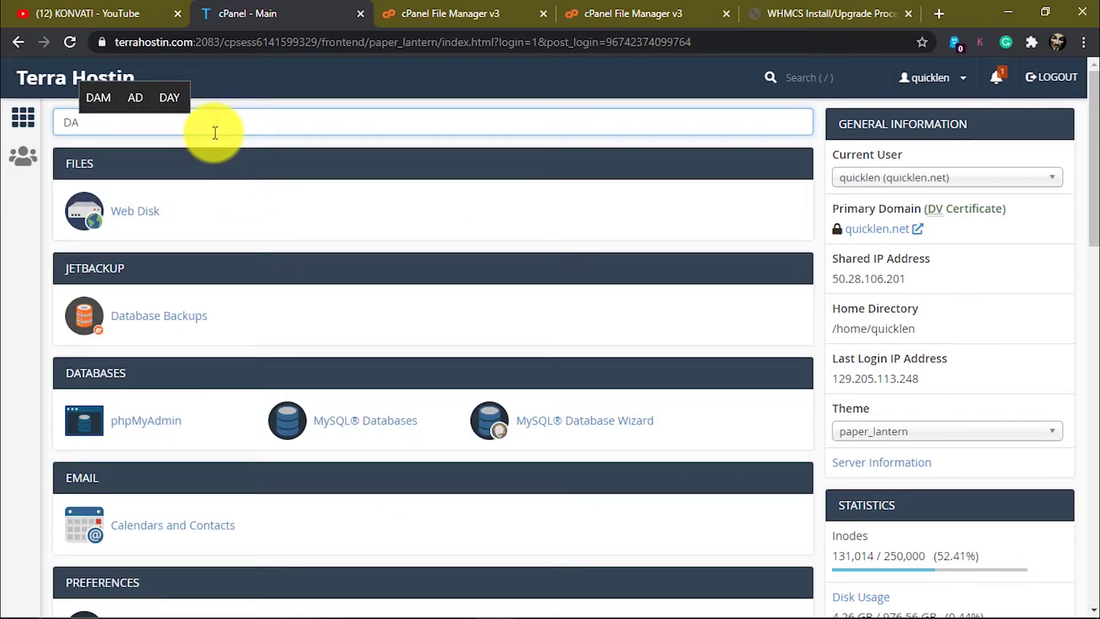
pyautogui.write('TA')
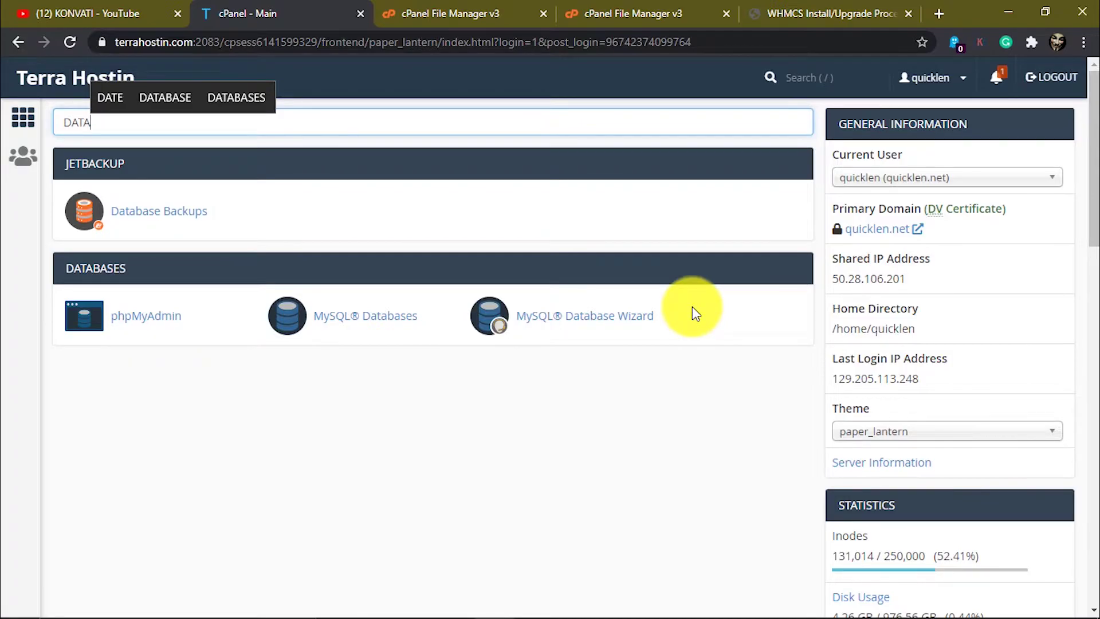
pyautogui.click(630, 326)
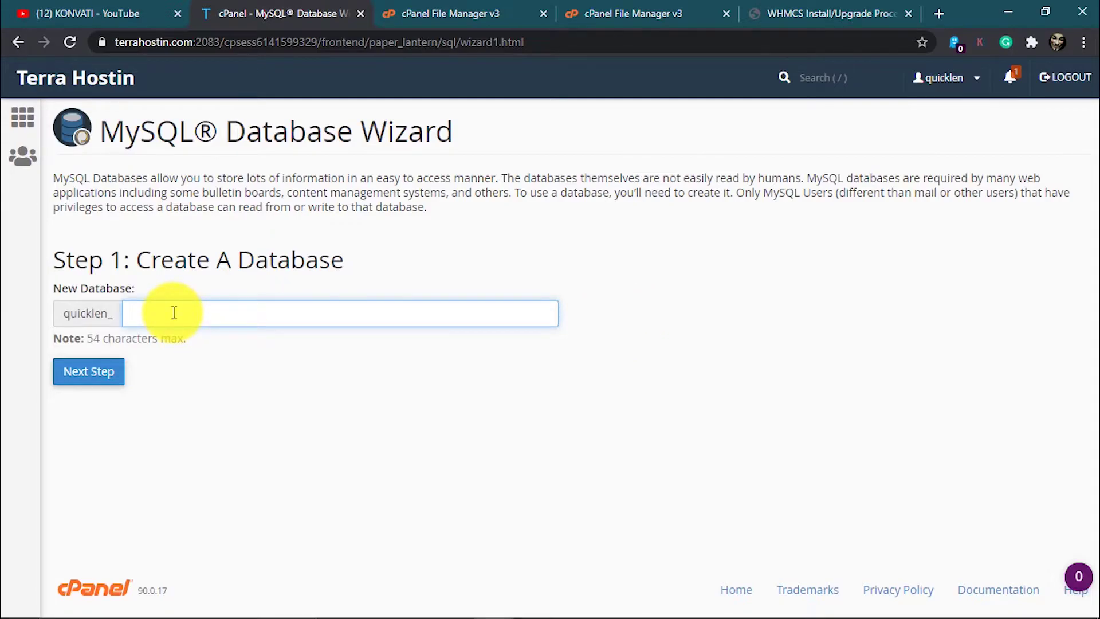
# Name the new database ng after the quicklen_ prefix and create it
pyautogui.write('na')
pyautogui.press('BackSpace')
pyautogui.press('BackSpace')
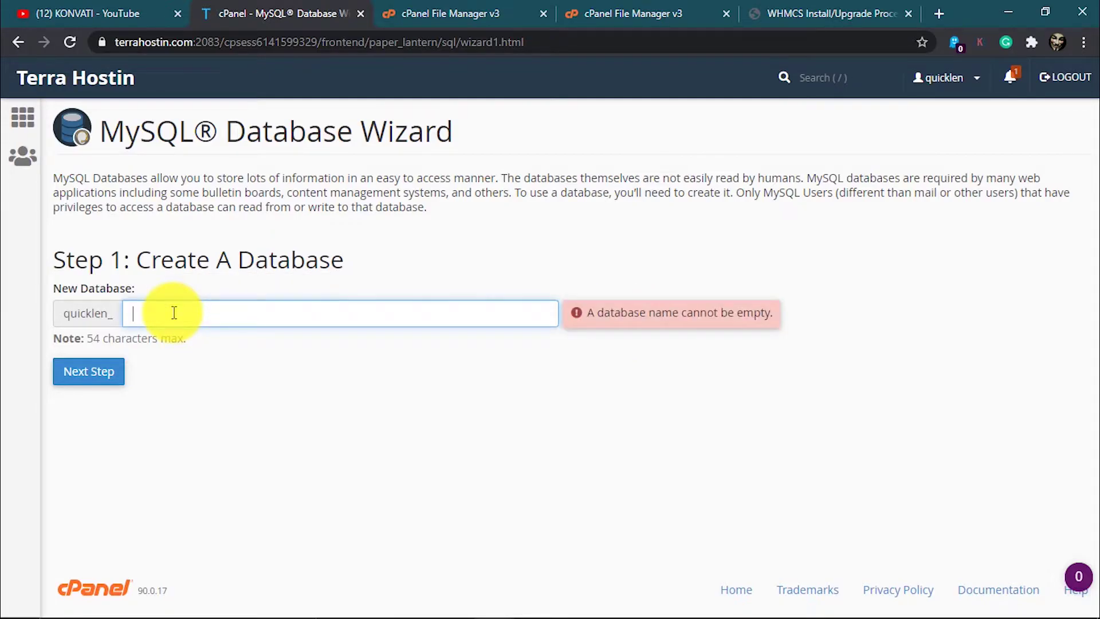
pyautogui.write('ng')
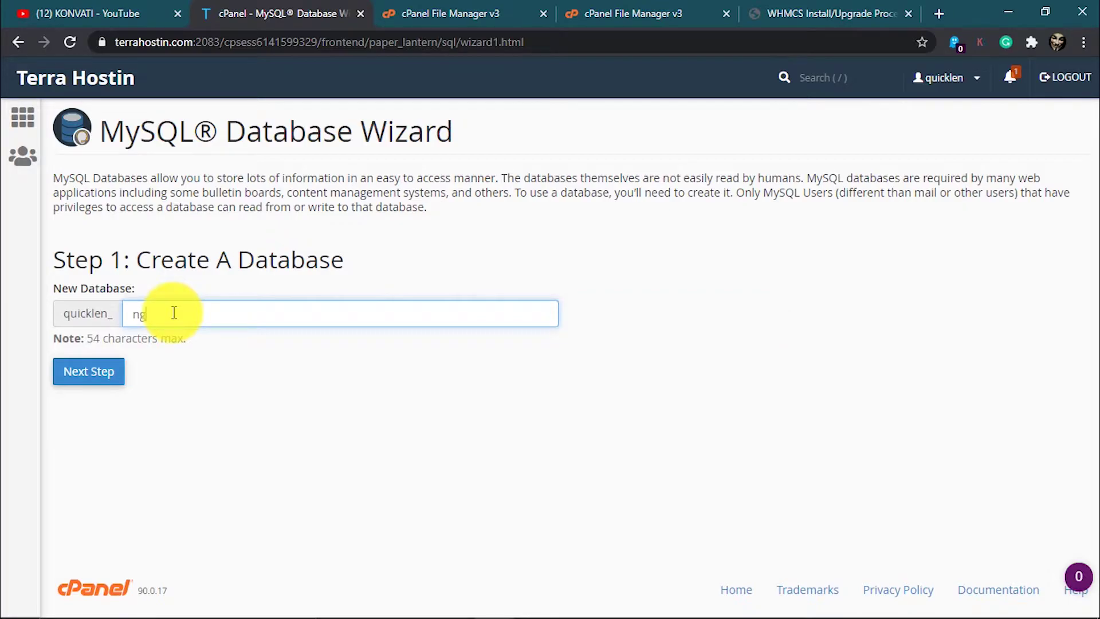
pyautogui.click(91, 373)
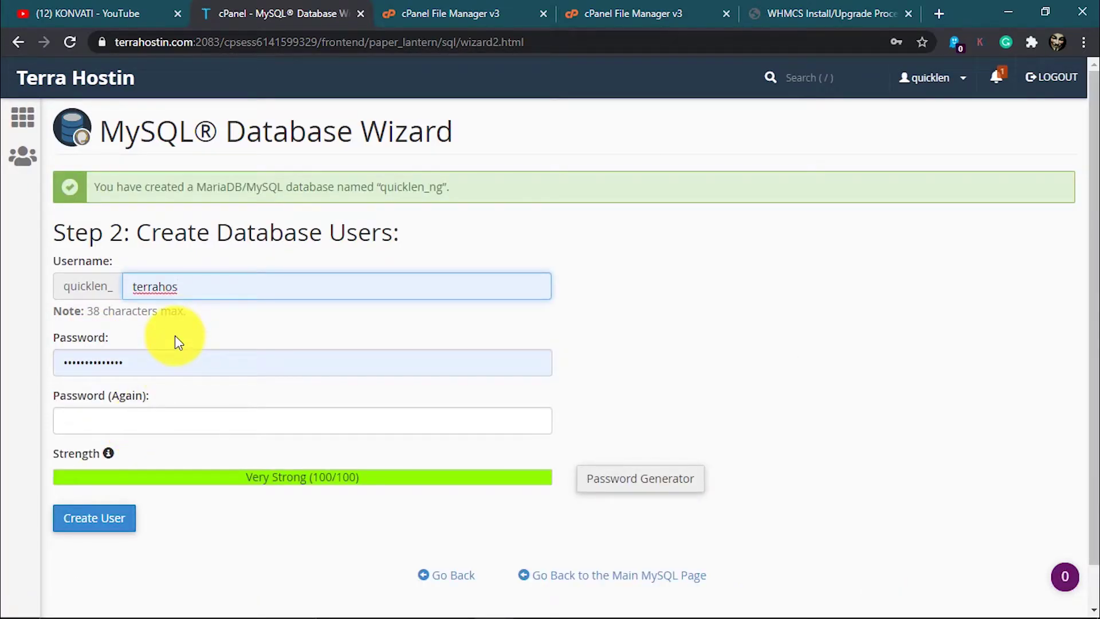
# Replace the prefilled database username with ng and clear the prefilled password
pyautogui.moveTo(192, 287); pyautogui.dragTo(135, 285)
pyautogui.press('BackSpace')
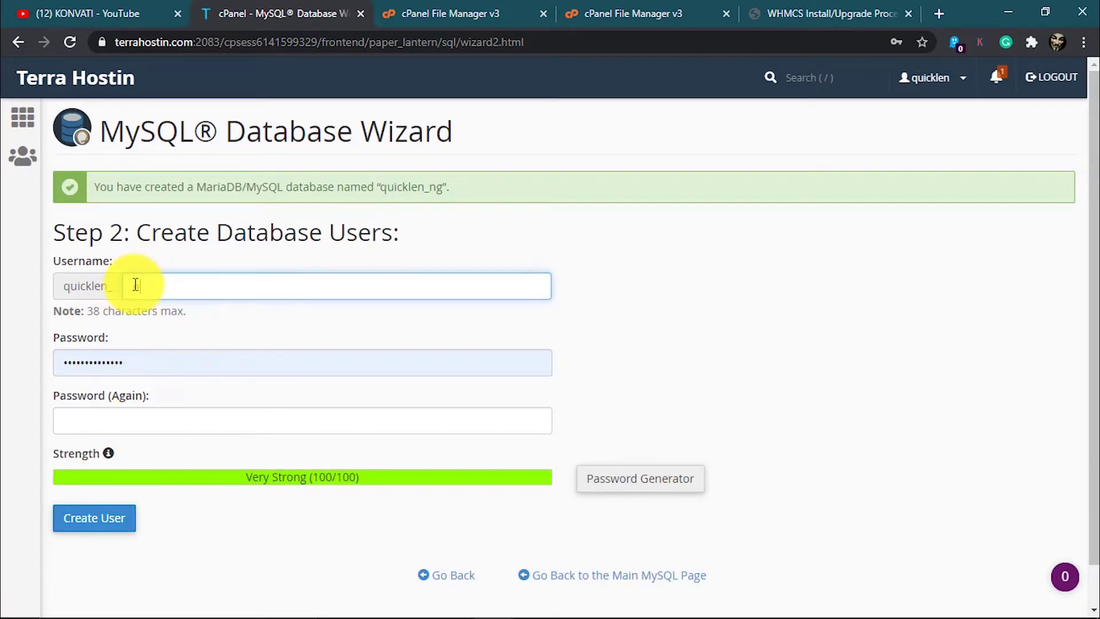
pyautogui.write('ng')
pyautogui.click(158, 366)
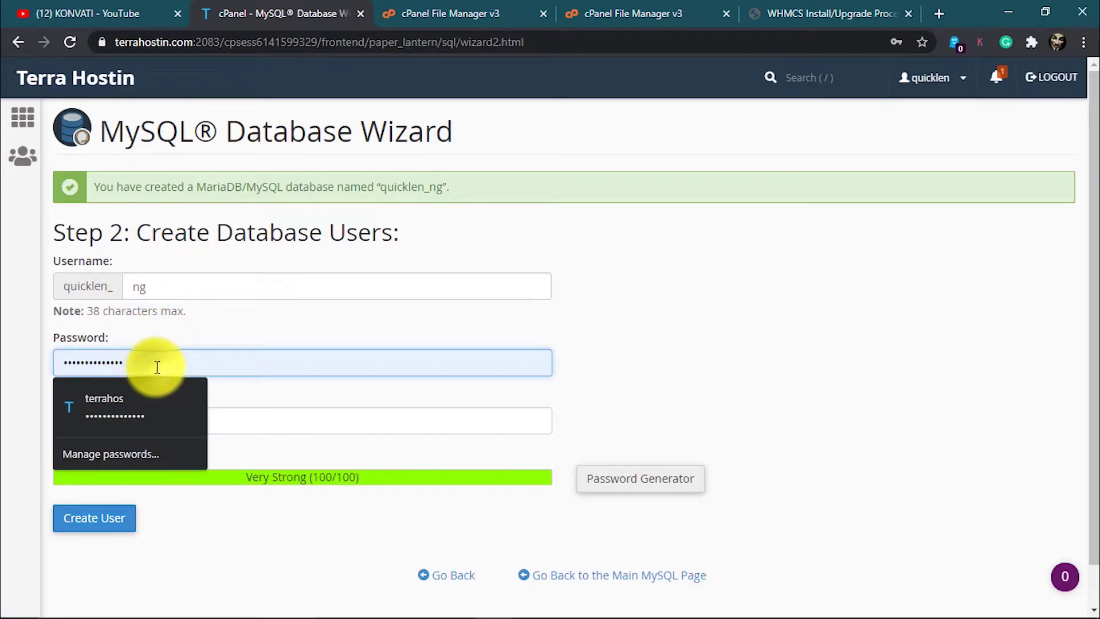
pyautogui.moveTo(147, 363); pyautogui.dragTo(18, 358)
pyautogui.press('BackSpace')
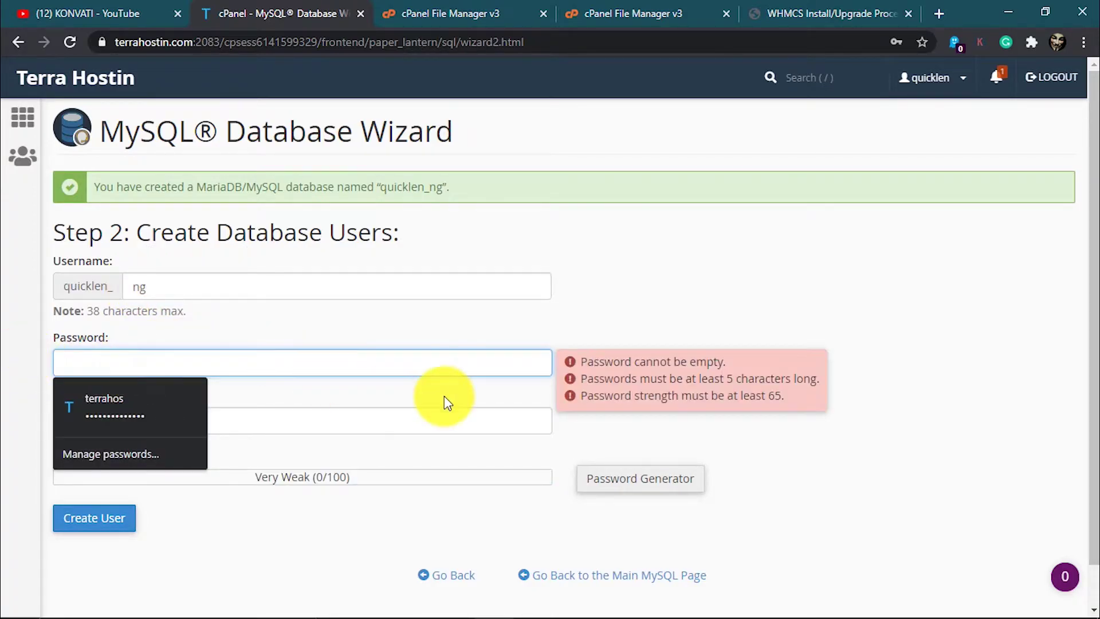
# Generate a password for the database user, copy it, apply it to both password fields and create the user
pyautogui.click(682, 484)
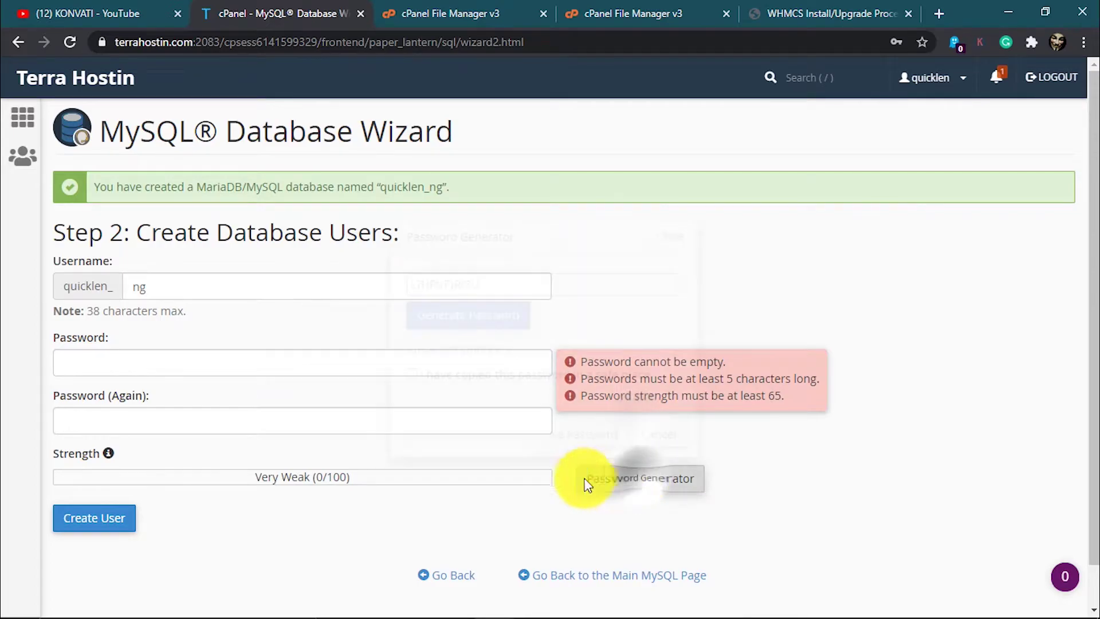
pyautogui.moveTo(484, 287); pyautogui.dragTo(326, 290)
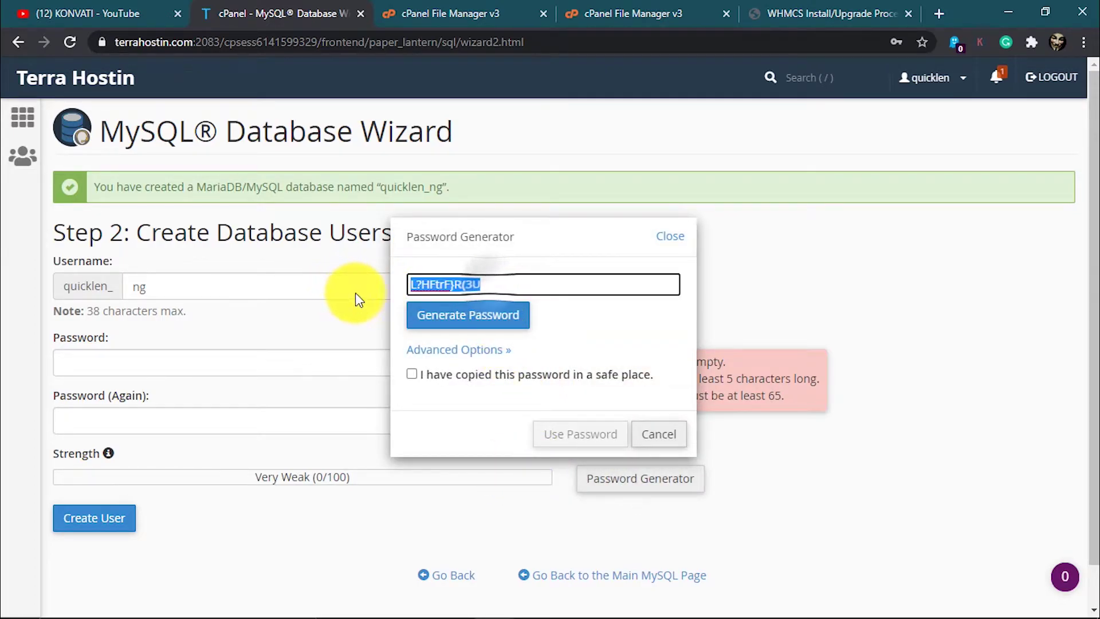
pyautogui.click(409, 375)
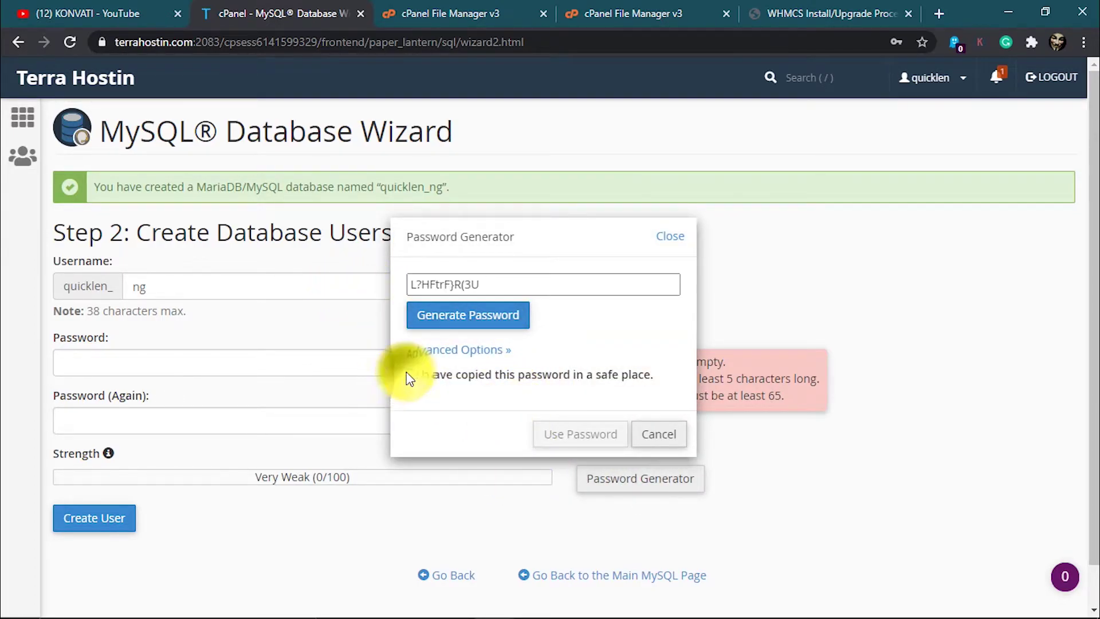
pyautogui.click(423, 380)
pyautogui.click(536, 434)
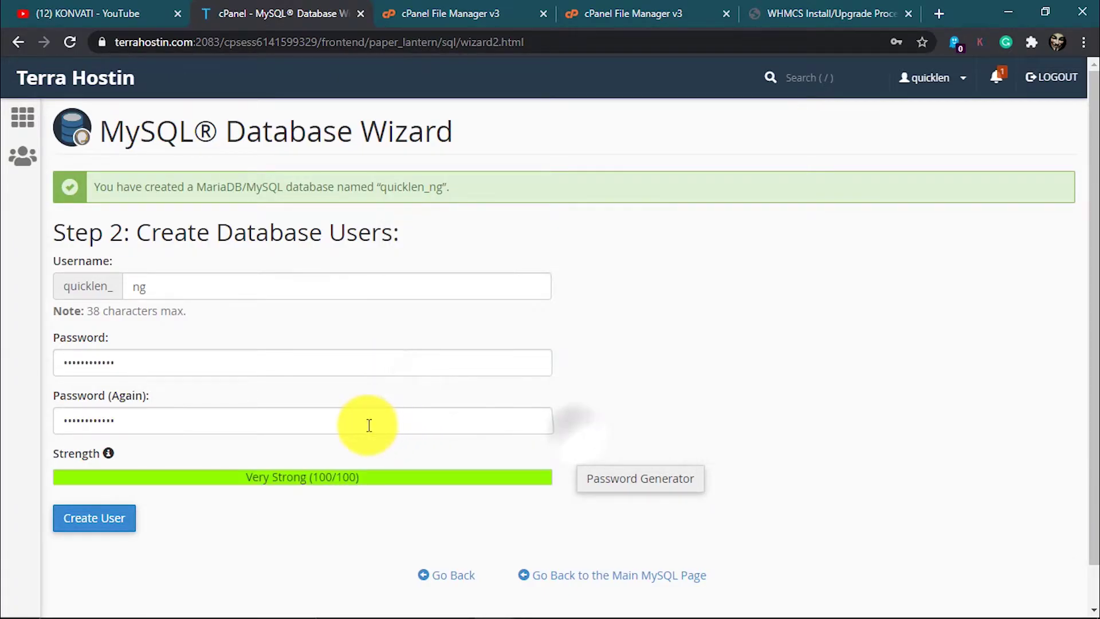
pyautogui.scroll(-1, 369, 422)
pyautogui.click(117, 473)
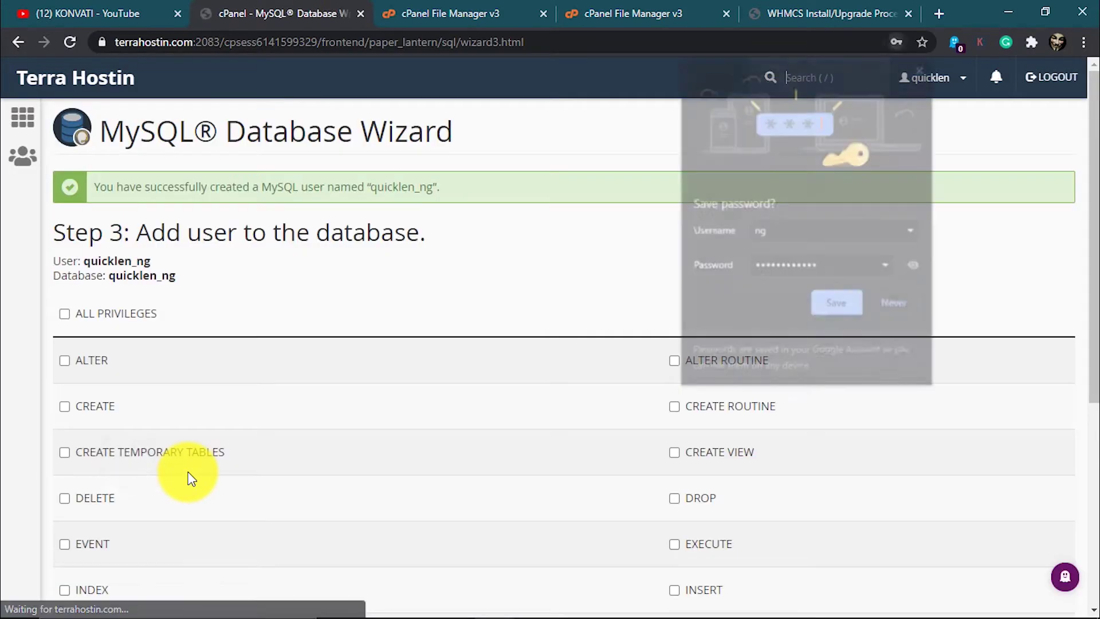
# Grant the new user ALL PRIVILEGES on the quicklen_ng database and finish the wizard's privileges step
pyautogui.click(64, 314)
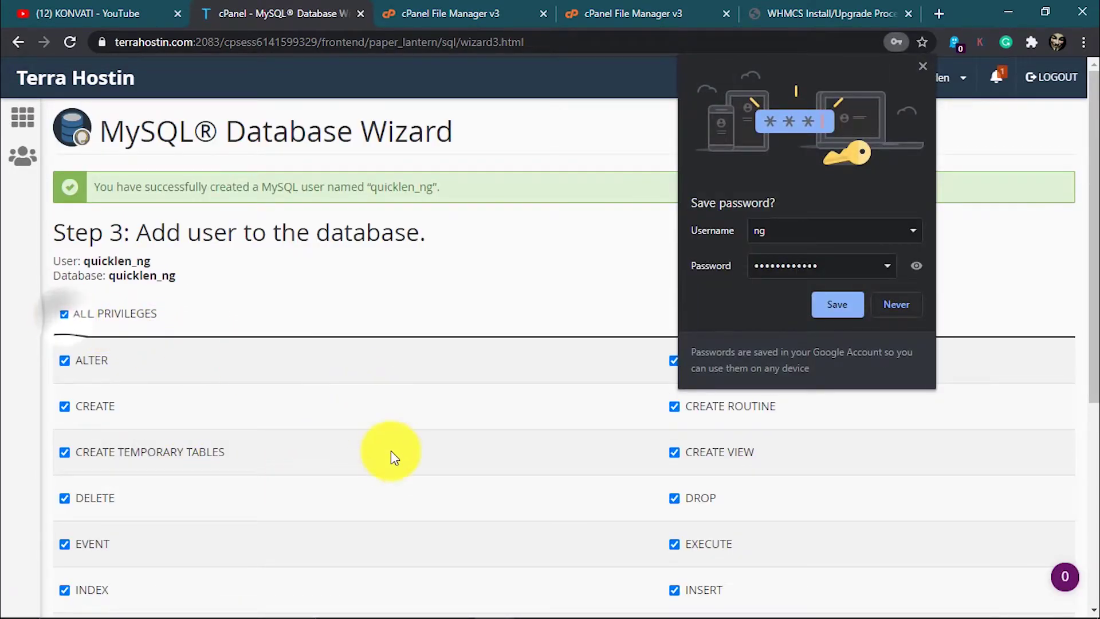
pyautogui.scroll(-6, 376, 423)
pyautogui.click(926, 76)
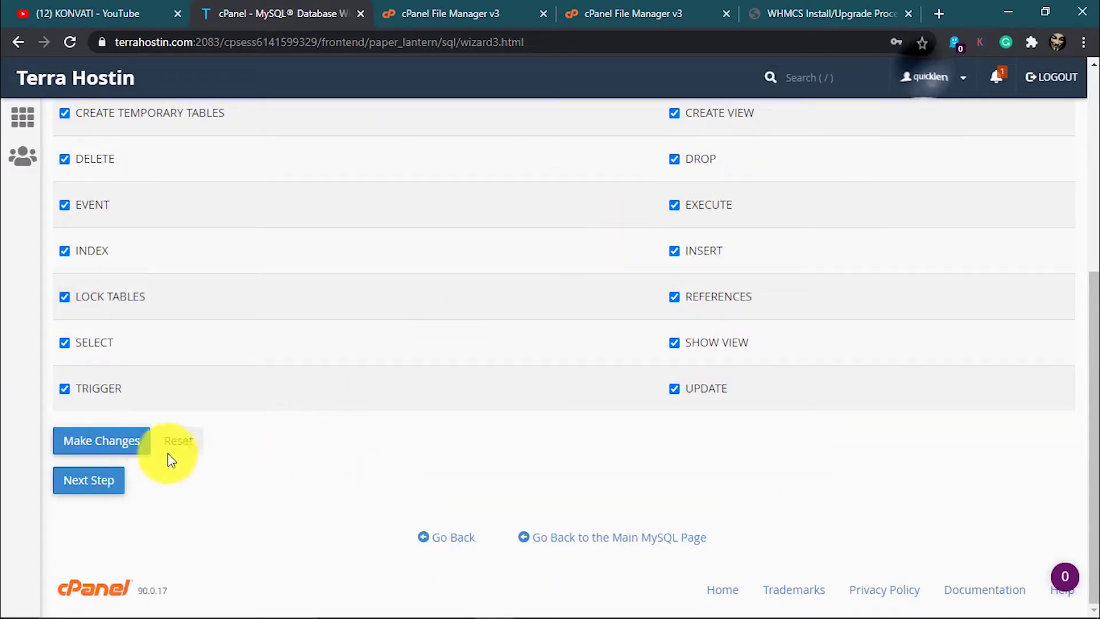
pyautogui.click(102, 486)
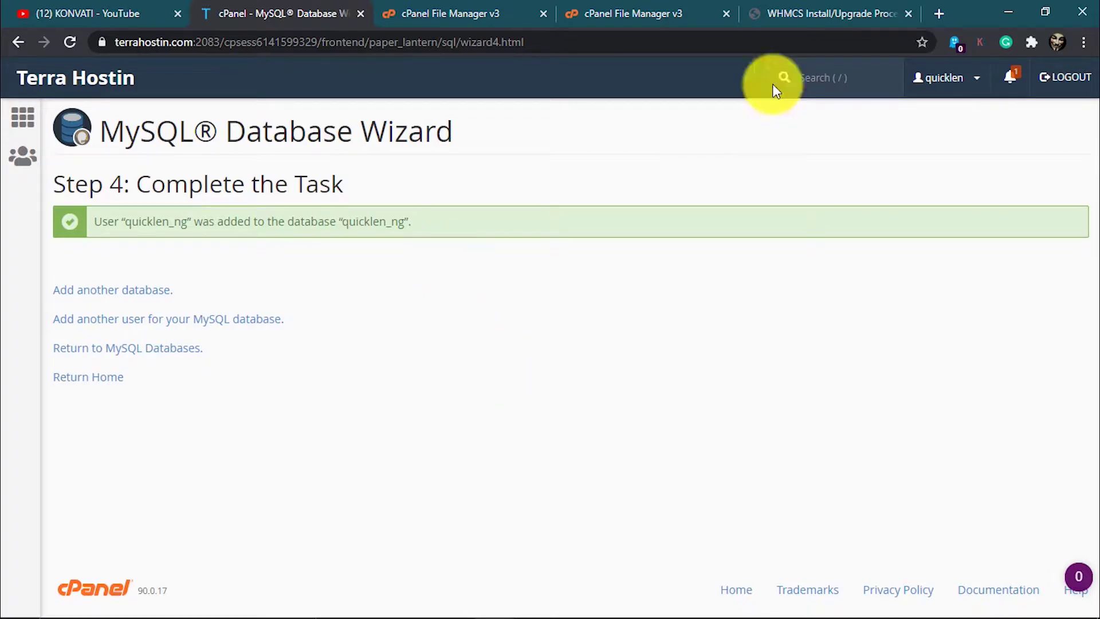
# Paste the generated password into the Database Password field of the WHMCS installer
pyautogui.click(810, 15)
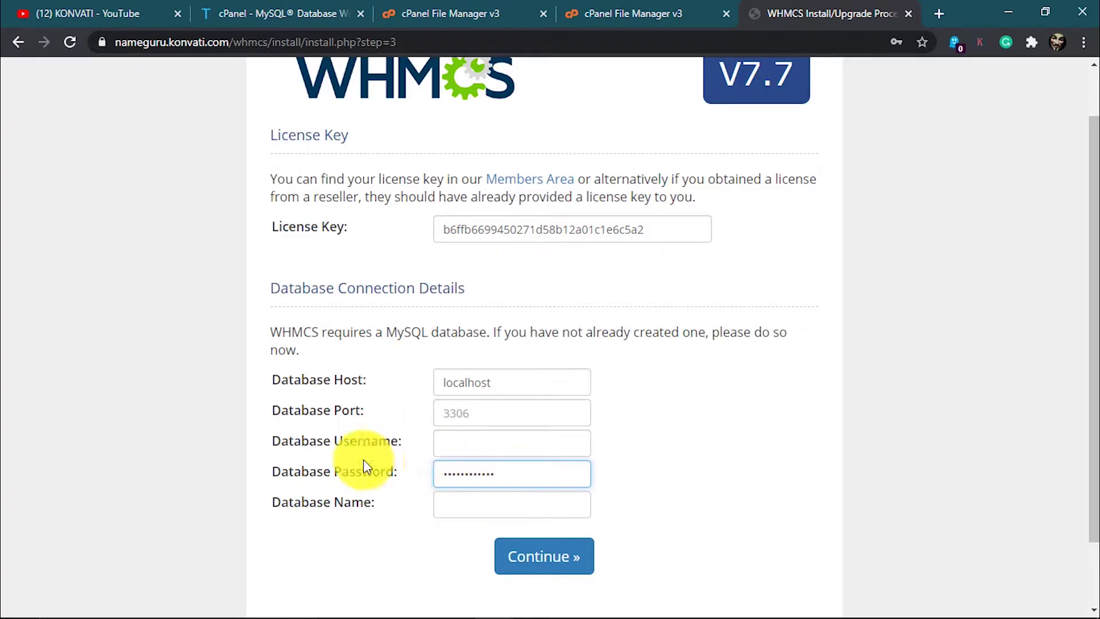
pyautogui.click(462, 444)
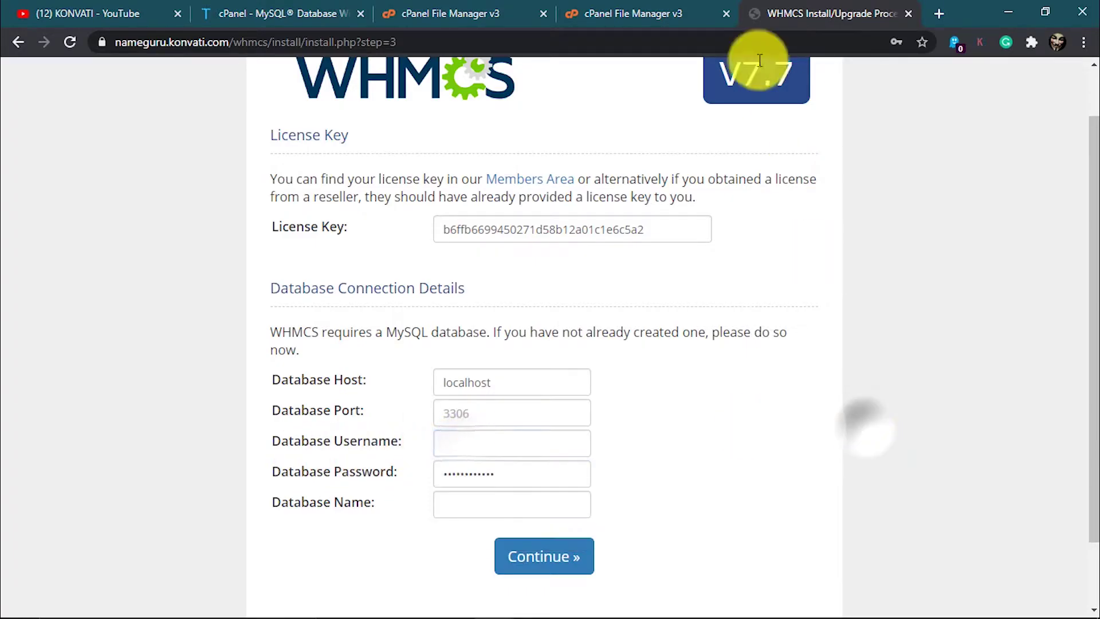
# Copy the database name quicklen_ng from cPanel's Current Databases list and paste it into the installer's Database Name field
pyautogui.click(634, 12)
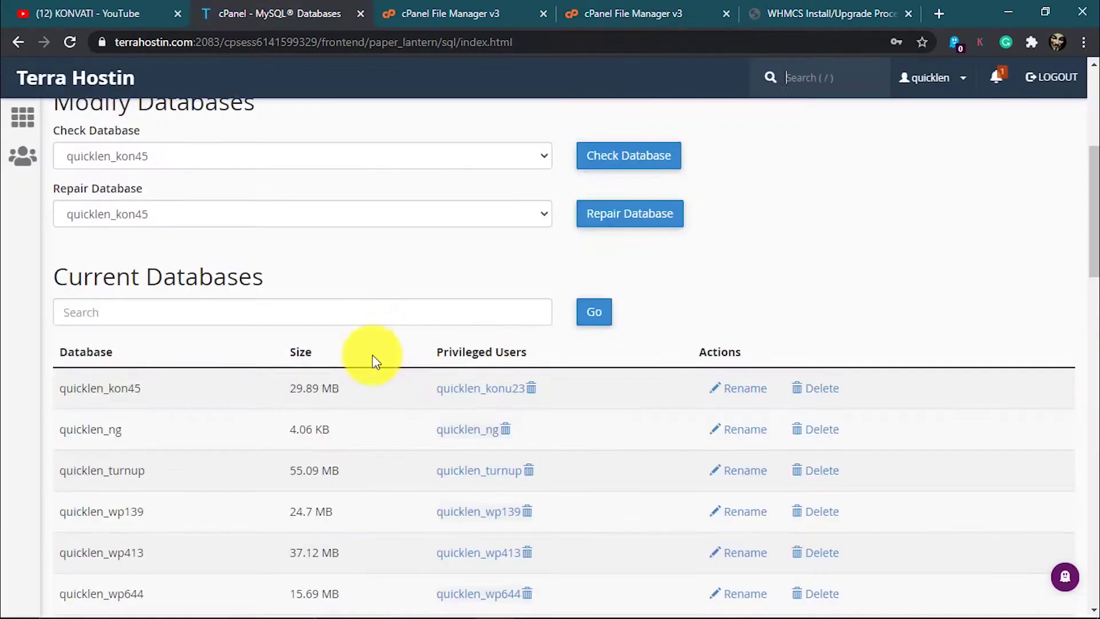
pyautogui.scroll(-2, 368, 356)
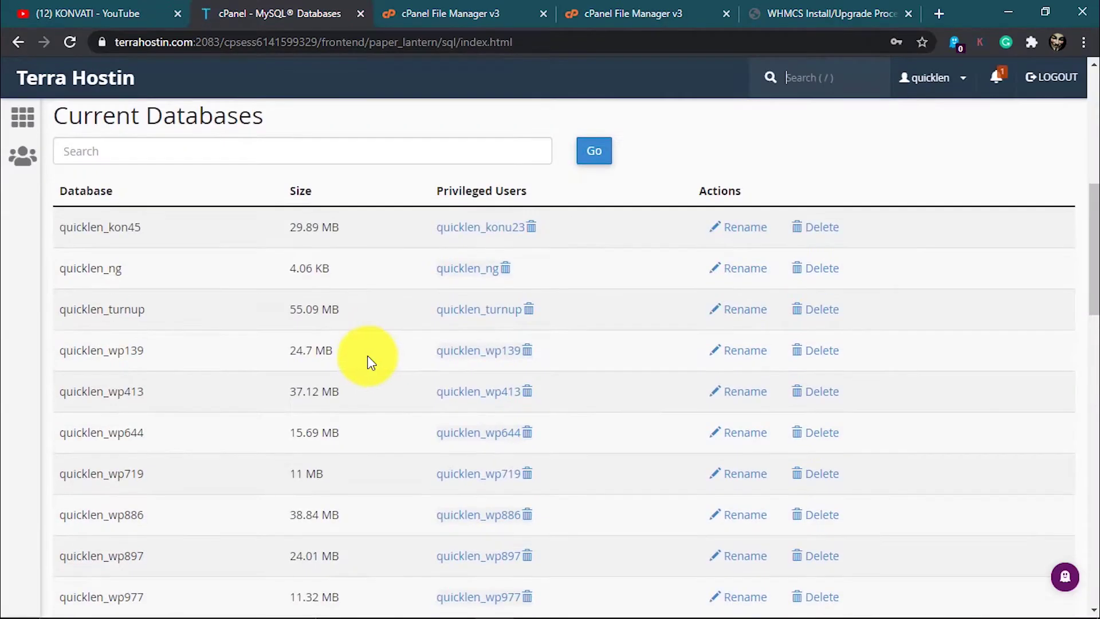
pyautogui.moveTo(143, 270); pyautogui.dragTo(59, 269)
pyautogui.hotkey('ctrl', 'c')
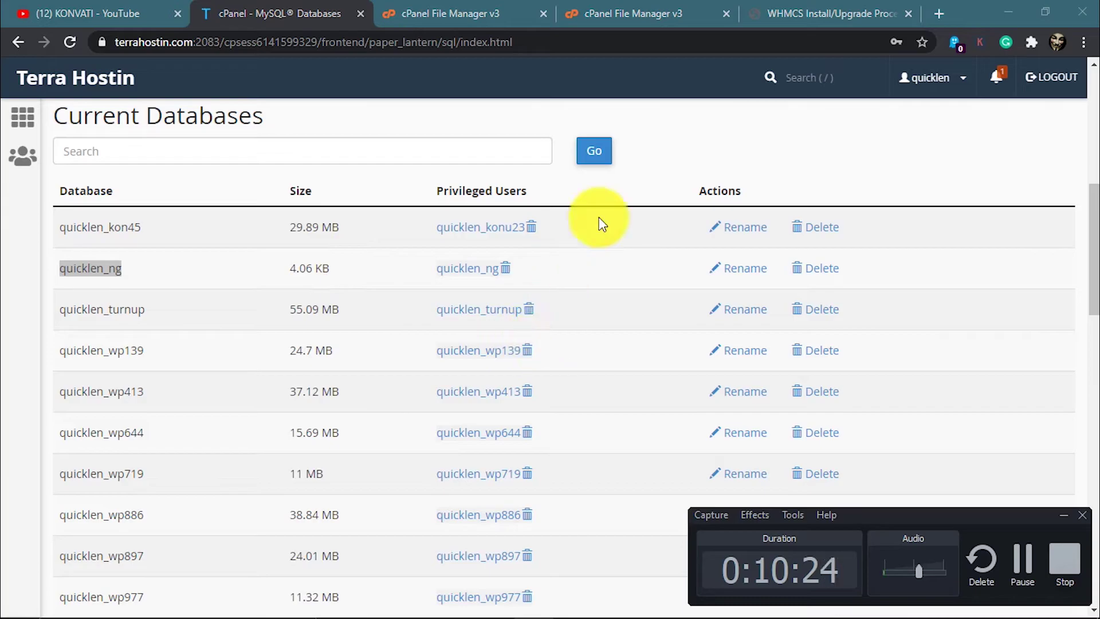
pyautogui.click(782, 12)
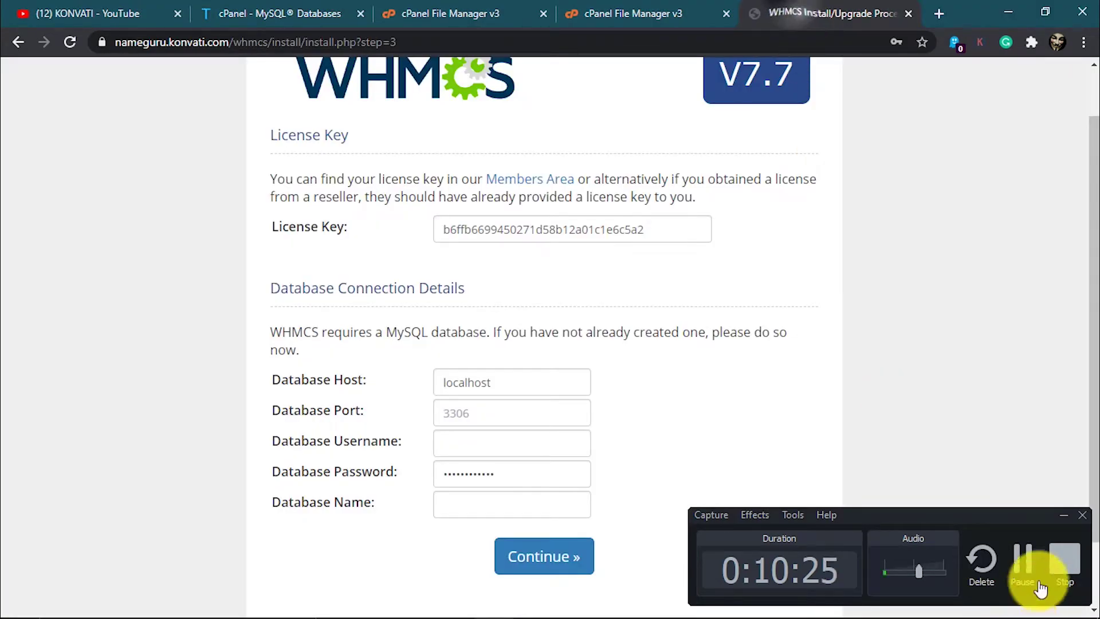
pyautogui.click(1063, 514)
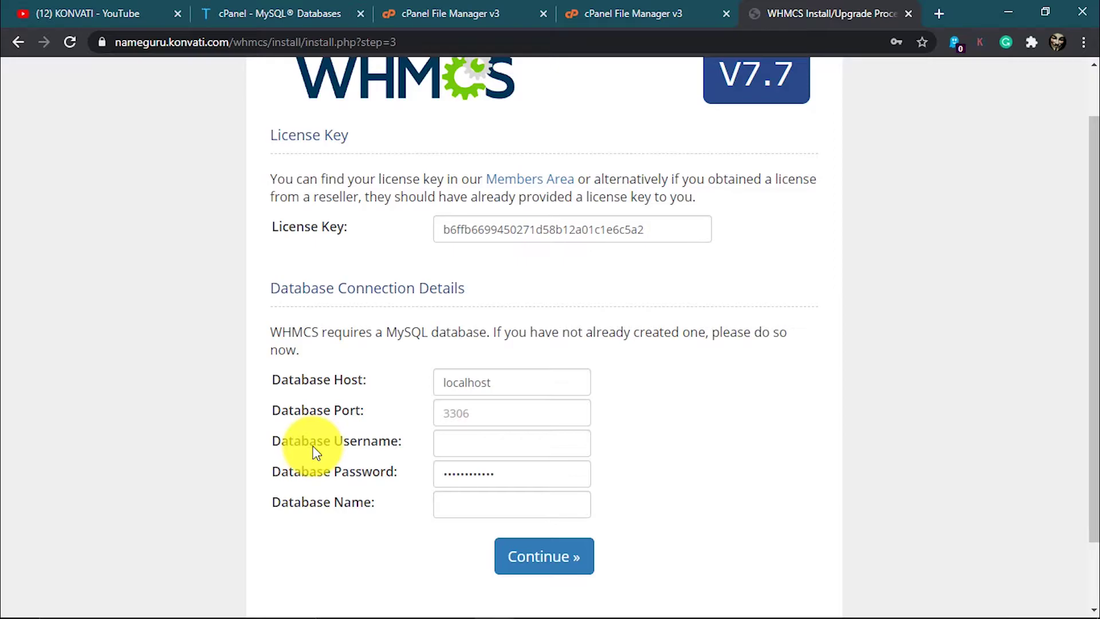
pyautogui.click(439, 505)
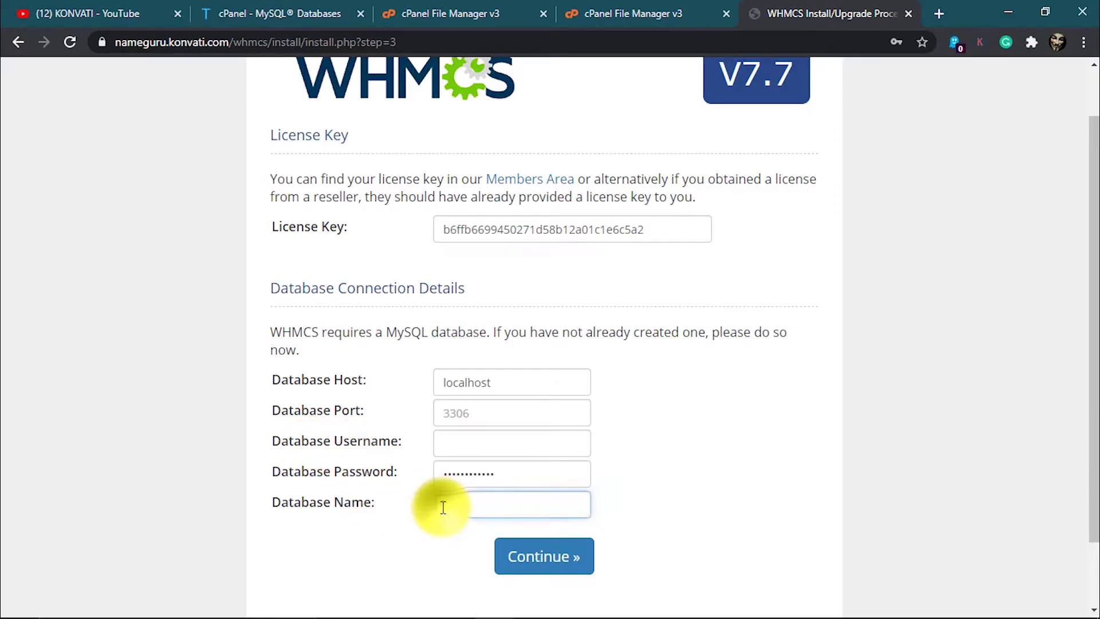
pyautogui.hotkey('ctrl', 'v')
# Copy the user quicklen_ng from cPanel's Current Users list and paste it into the installer's Database Username field
pyautogui.click(651, 12)
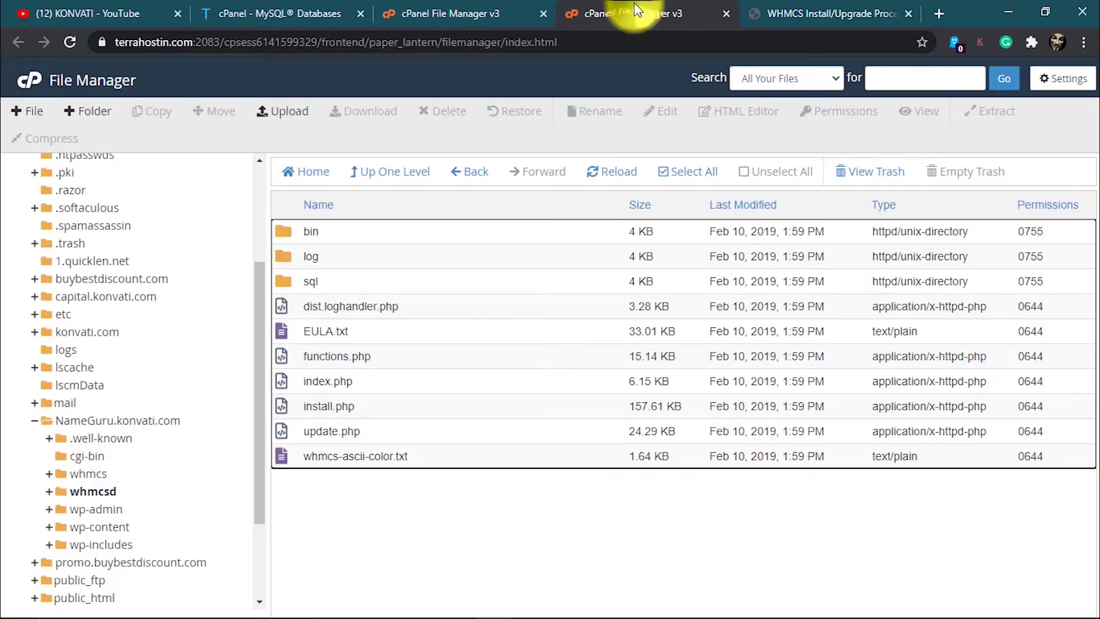
pyautogui.click(319, 9)
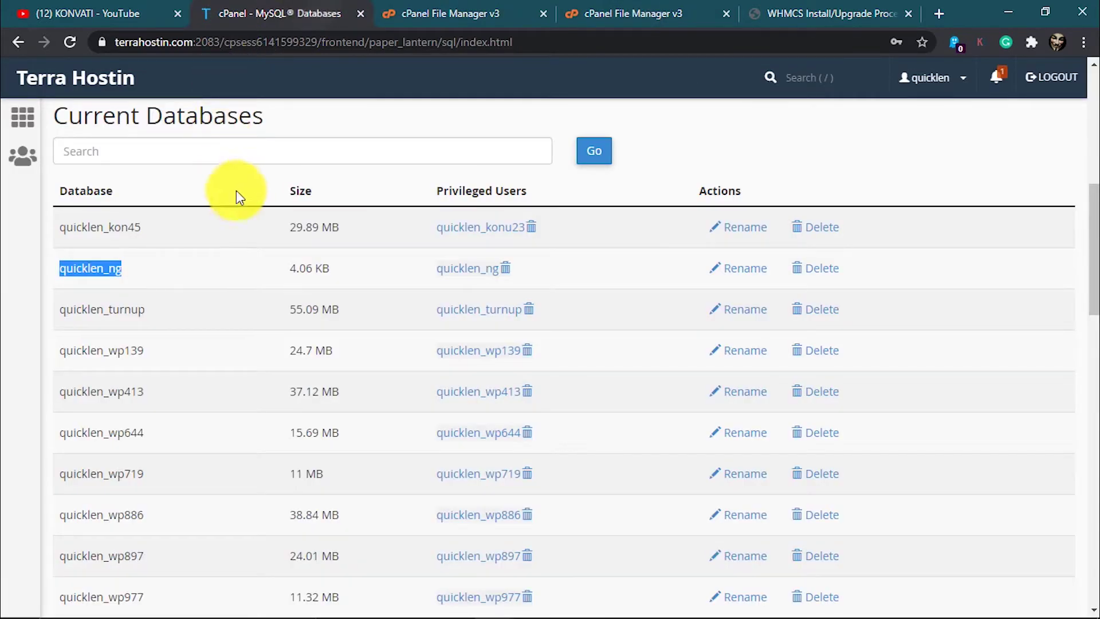
pyautogui.scroll(-6, 182, 356)
pyautogui.scroll(-12, 182, 359)
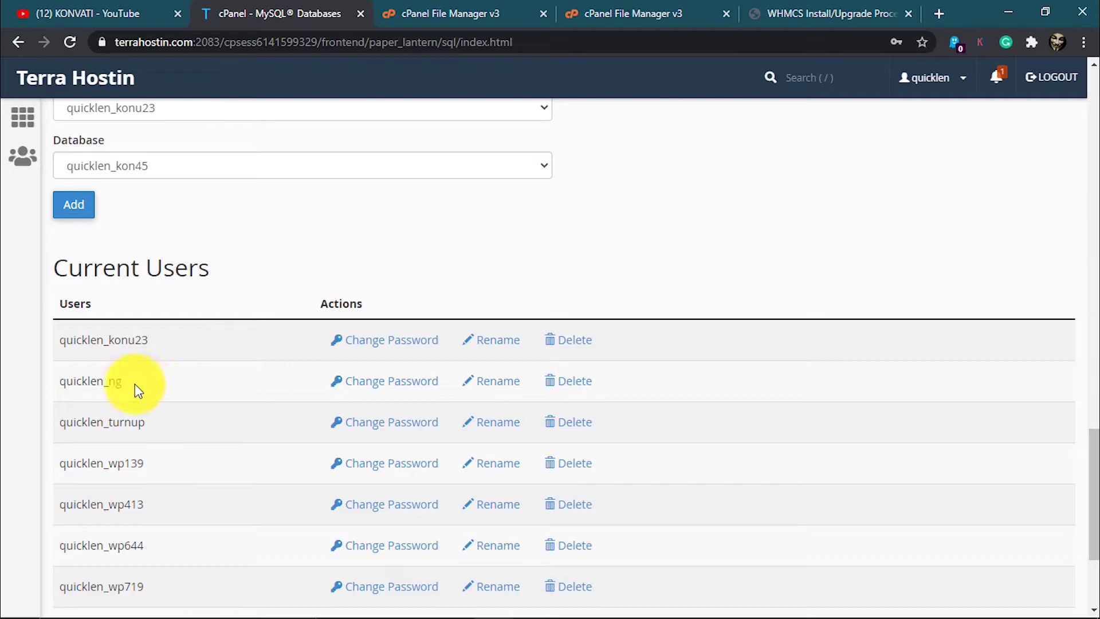
pyautogui.moveTo(129, 388); pyautogui.dragTo(60, 381)
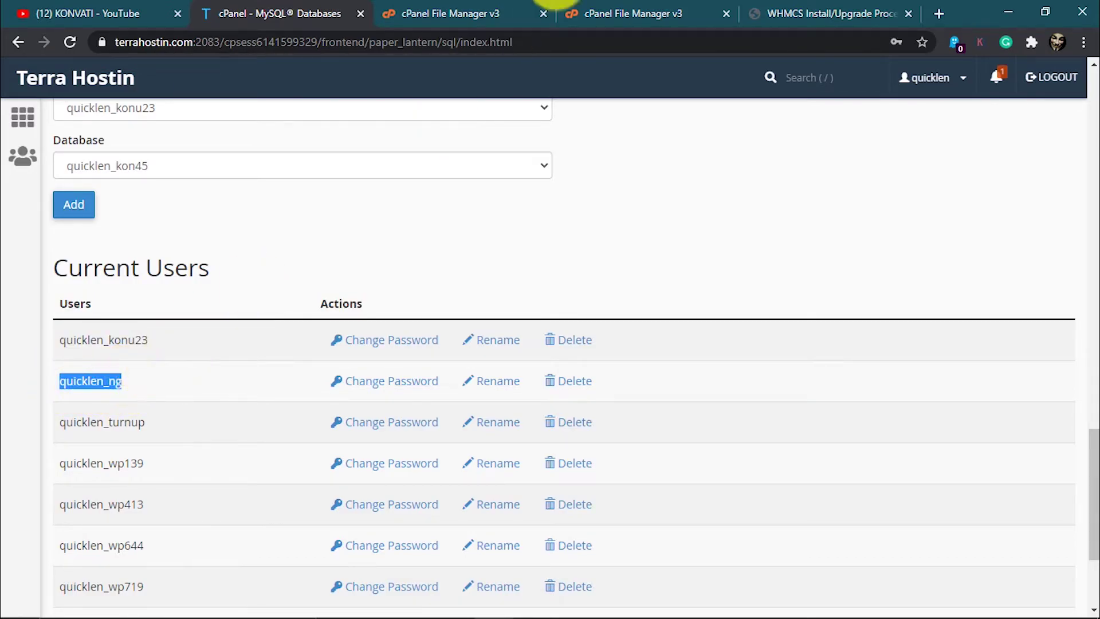
pyautogui.click(781, 8)
pyautogui.click(464, 448)
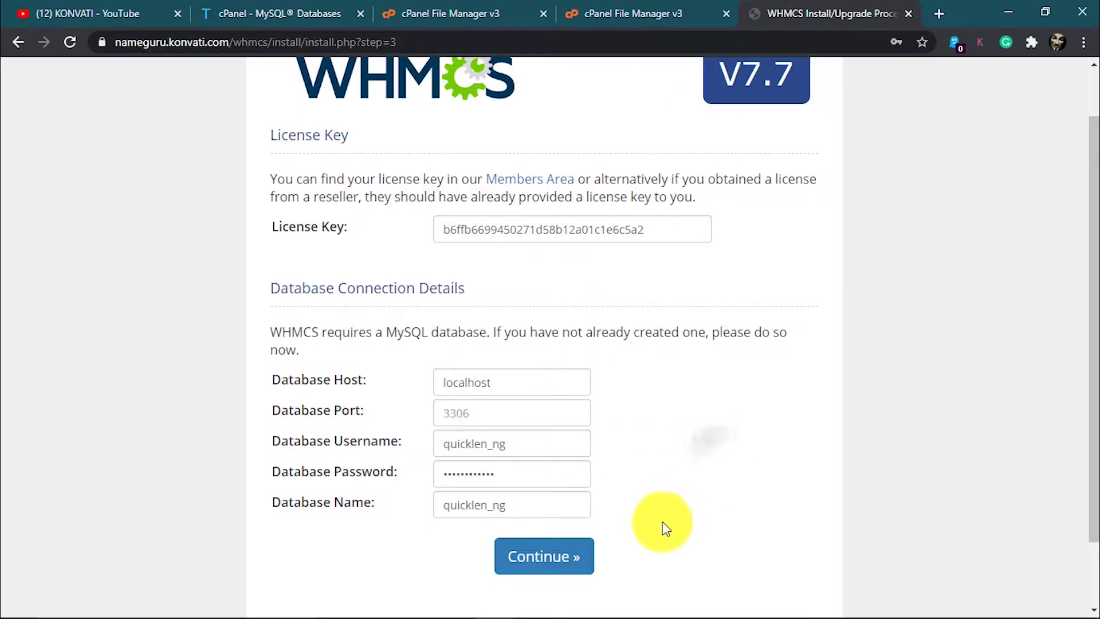
# Submit the license and database details, and open the First Name field of the administrator account setup for entry
pyautogui.click(564, 567)
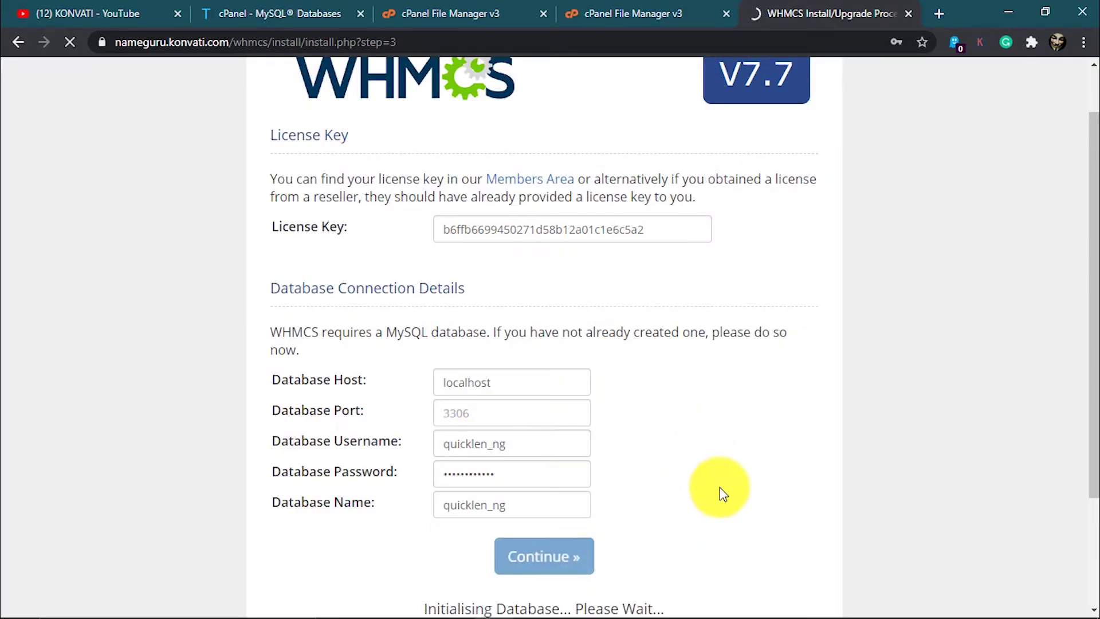
pyautogui.scroll(-3, 720, 487)
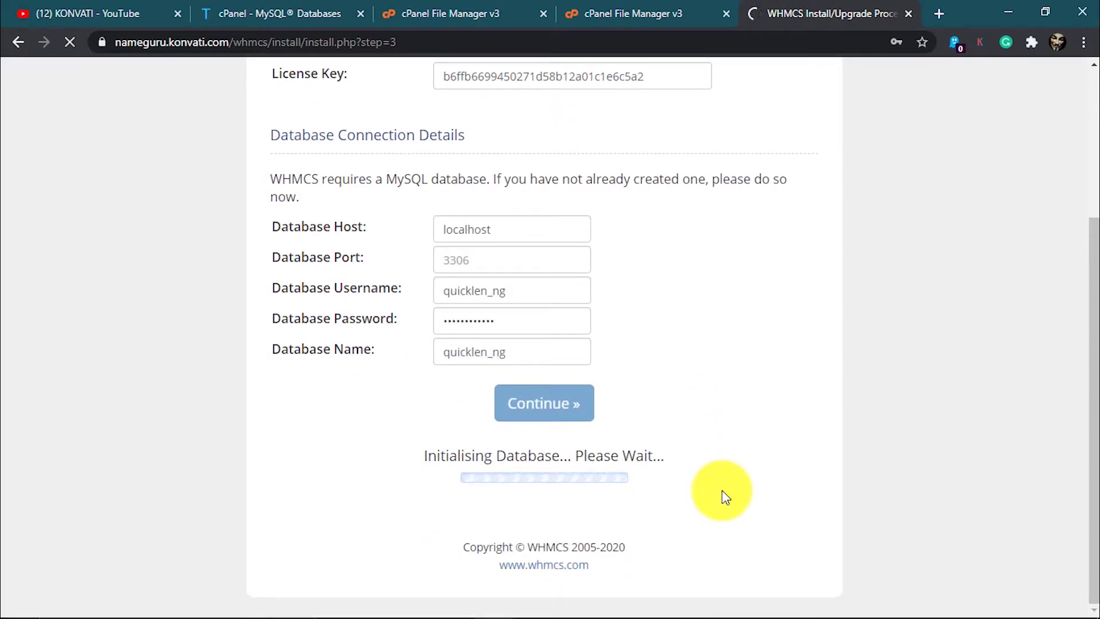
pyautogui.click(494, 269)
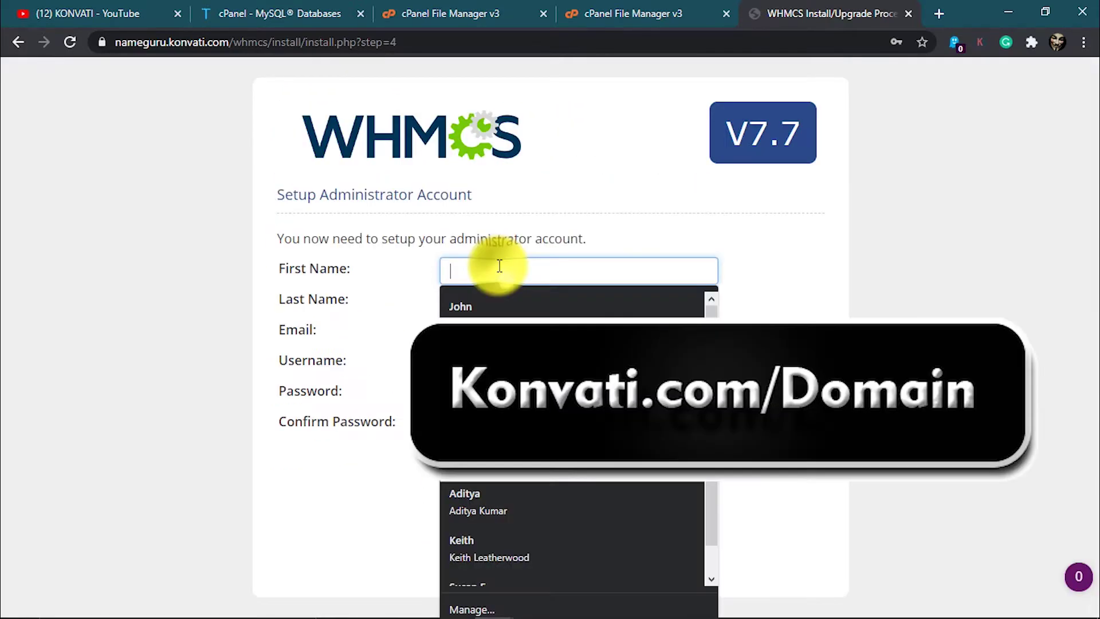
# Fill in the administrator's first name and e-mail address in the WHMCS administrator account form
pyautogui.click(493, 304)
pyautogui.click(203, 348)
pyautogui.click(356, 372)
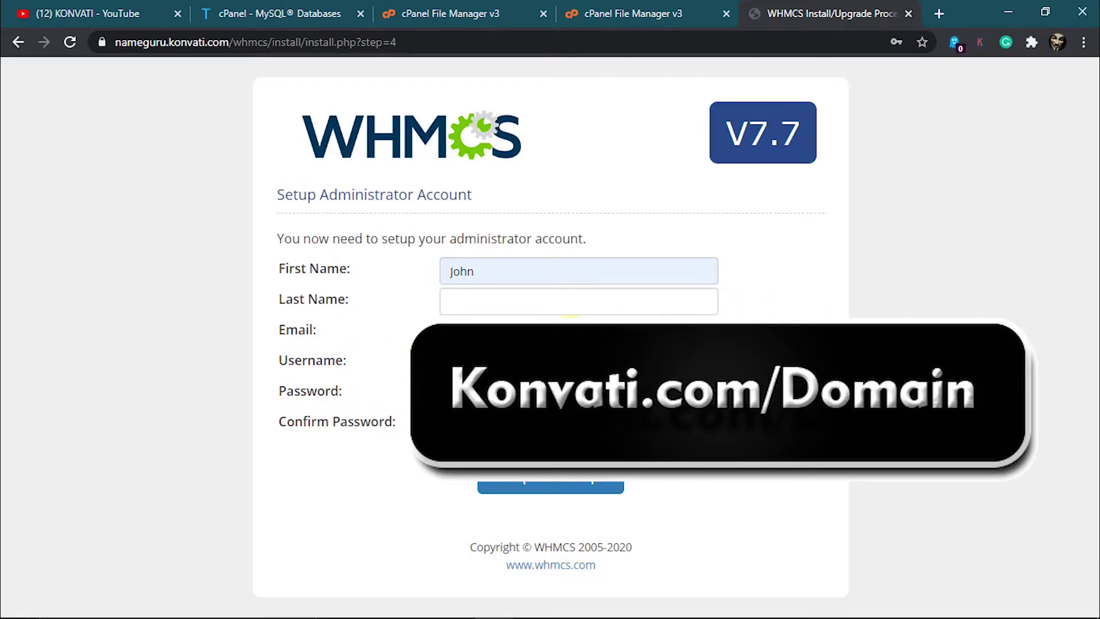
pyautogui.click(544, 326)
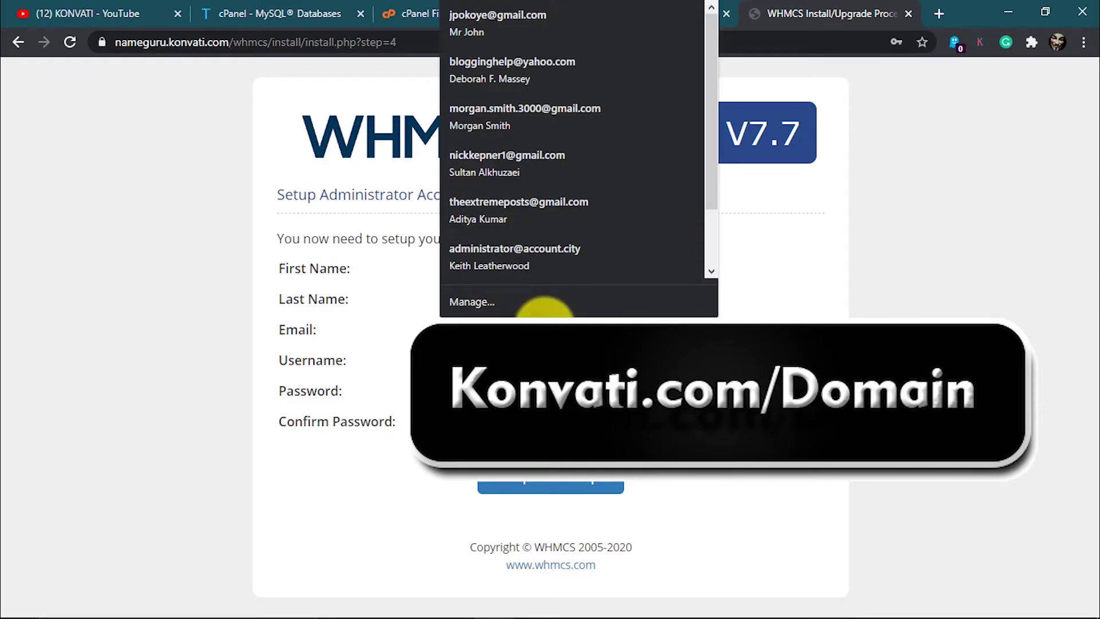
pyautogui.click(504, 26)
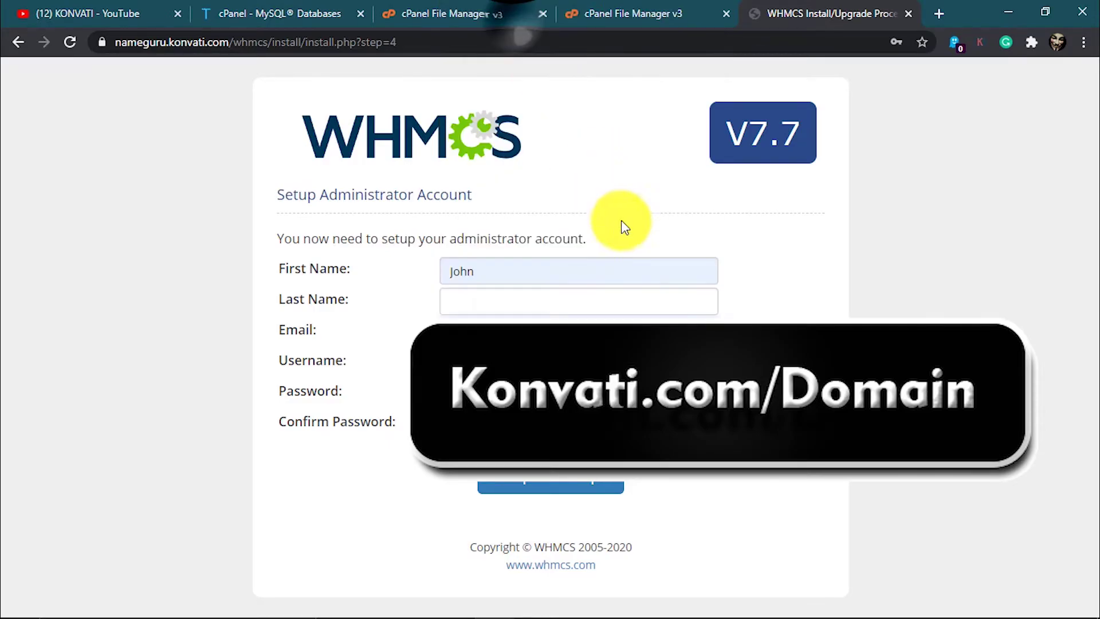
# Enter the administrator's last name, complete the remaining account fields and submit the administrator account setup
pyautogui.click(577, 297)
pyautogui.write('mr')
pyautogui.click(579, 333)
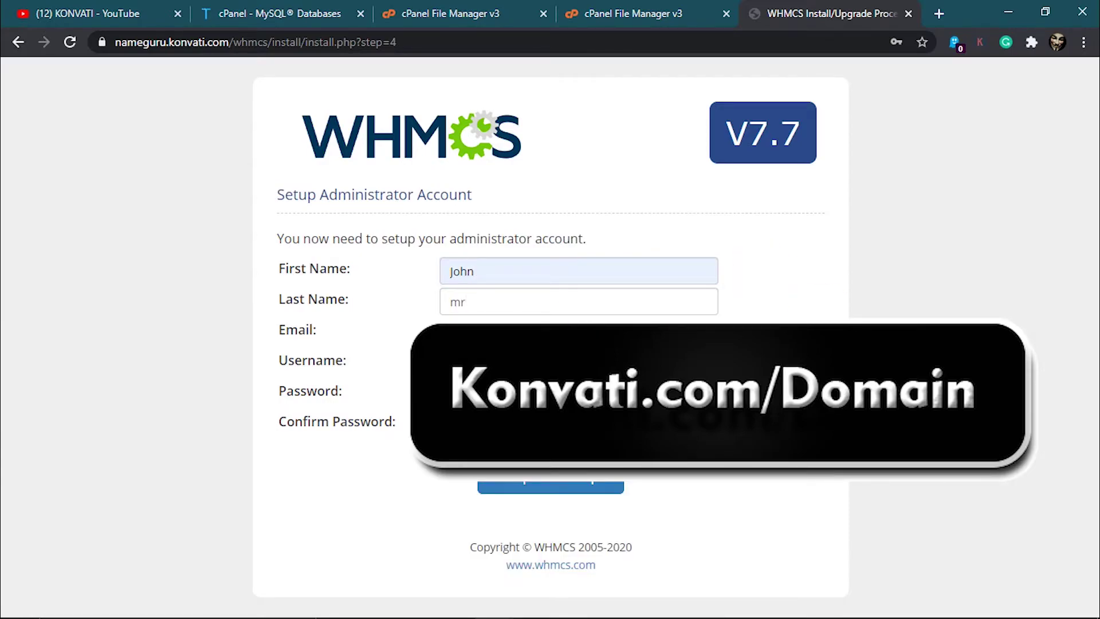
pyautogui.click(578, 363)
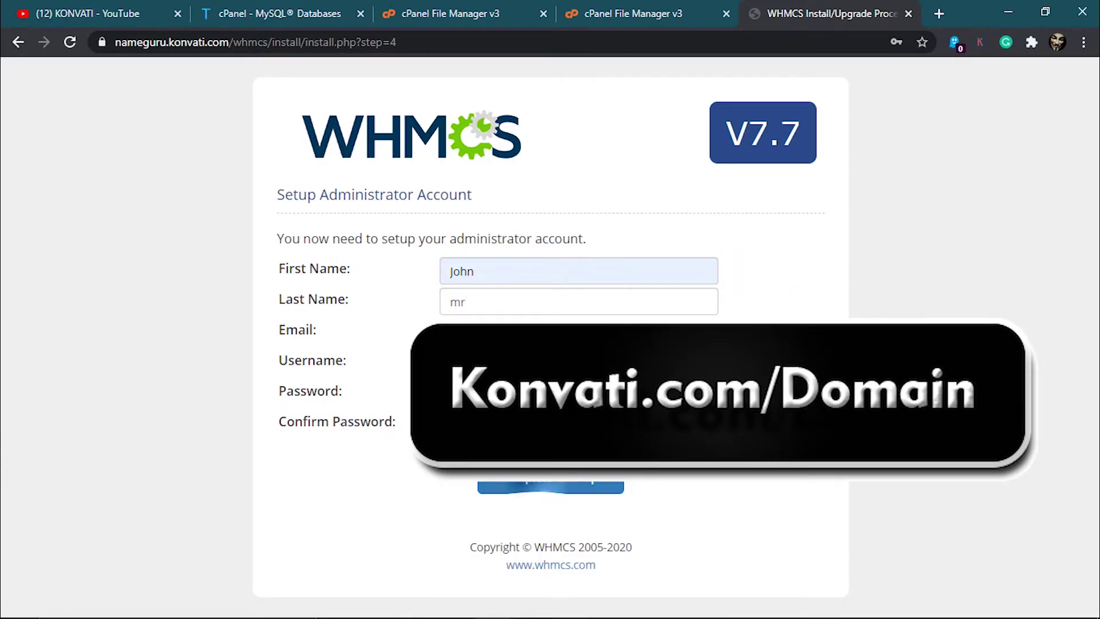
pyautogui.click(608, 486)
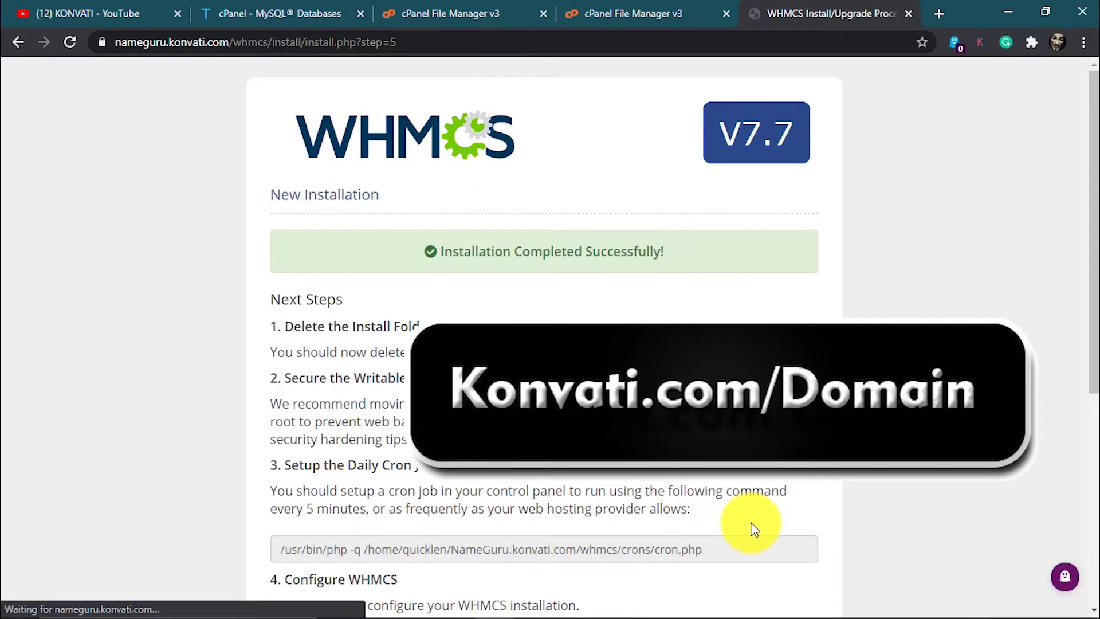
# Review the installer's Next Steps and copy the daily cron job command
pyautogui.scroll(-6, 528, 494)
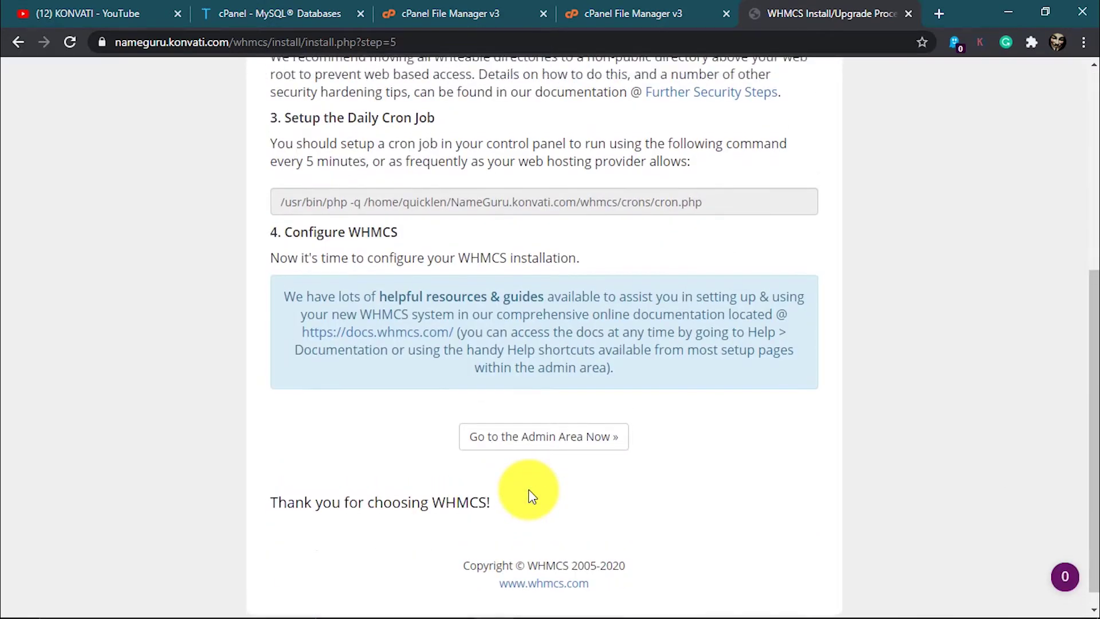
pyautogui.scroll(5, 528, 494)
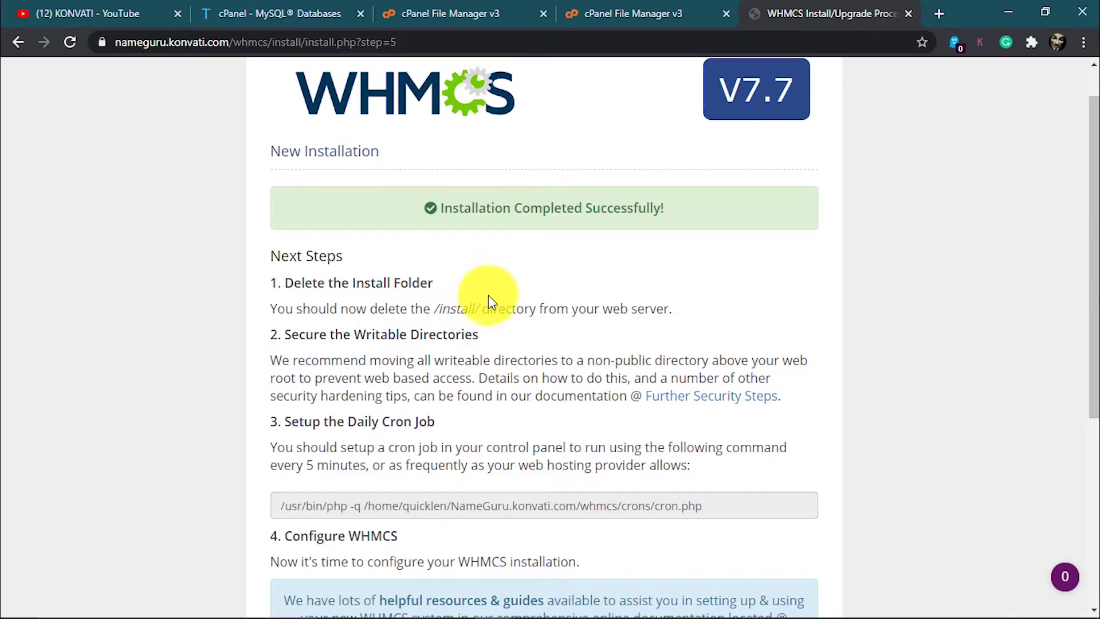
pyautogui.moveTo(708, 506); pyautogui.dragTo(277, 507)
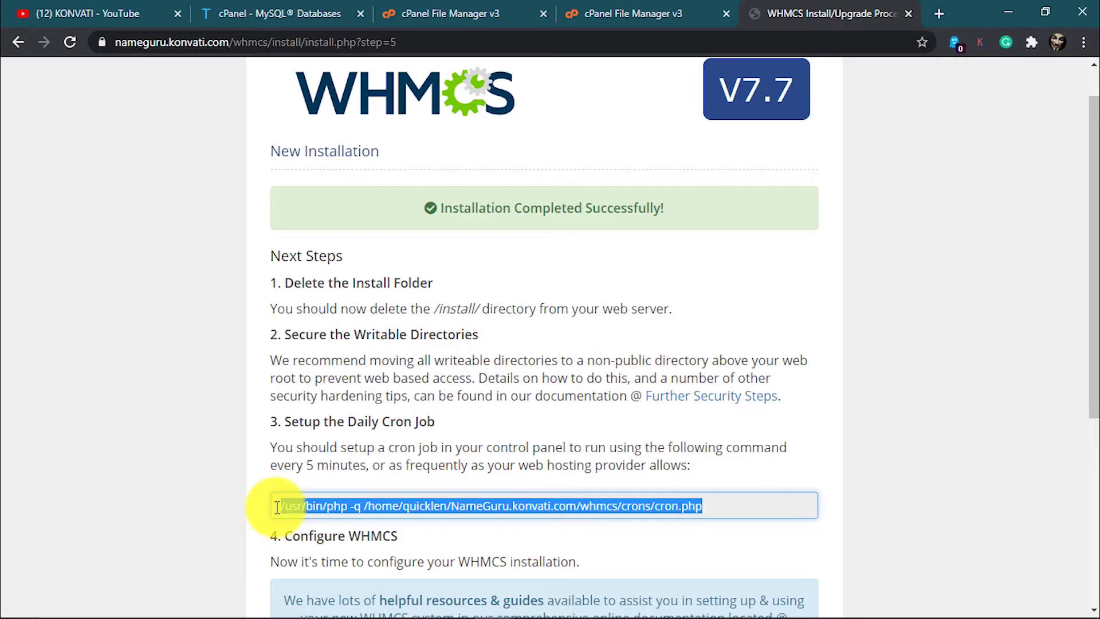
pyautogui.scroll(-5, 269, 504)
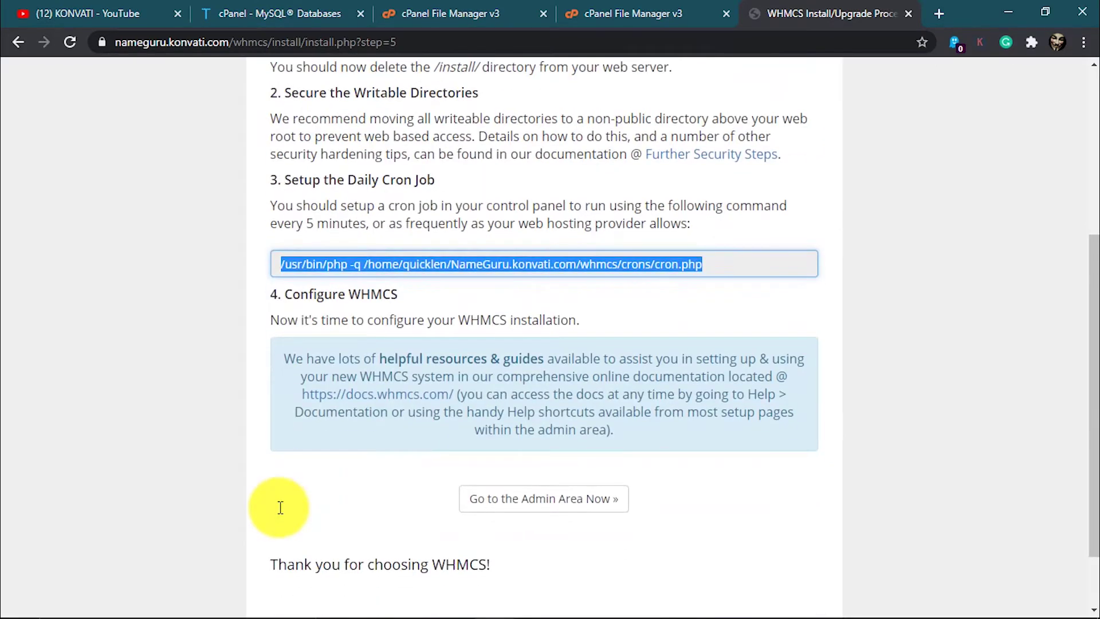
pyautogui.scroll(6, 542, 146)
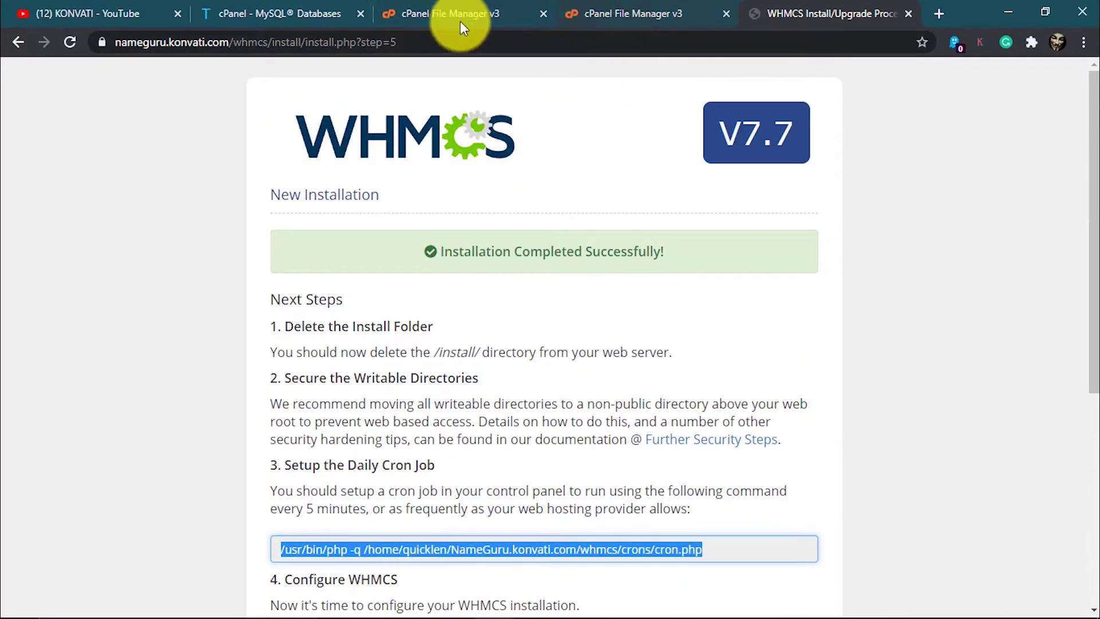
# Switch to cPanel, search its functions for "cron" and open Cron Jobs
pyautogui.click(290, 12)
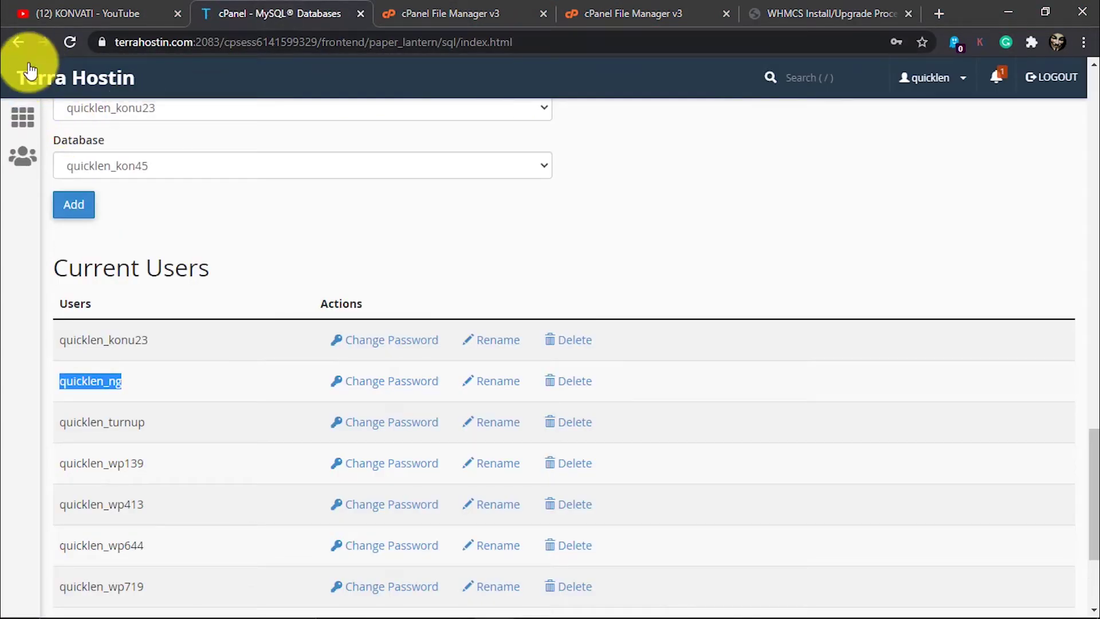
pyautogui.click(10, 120)
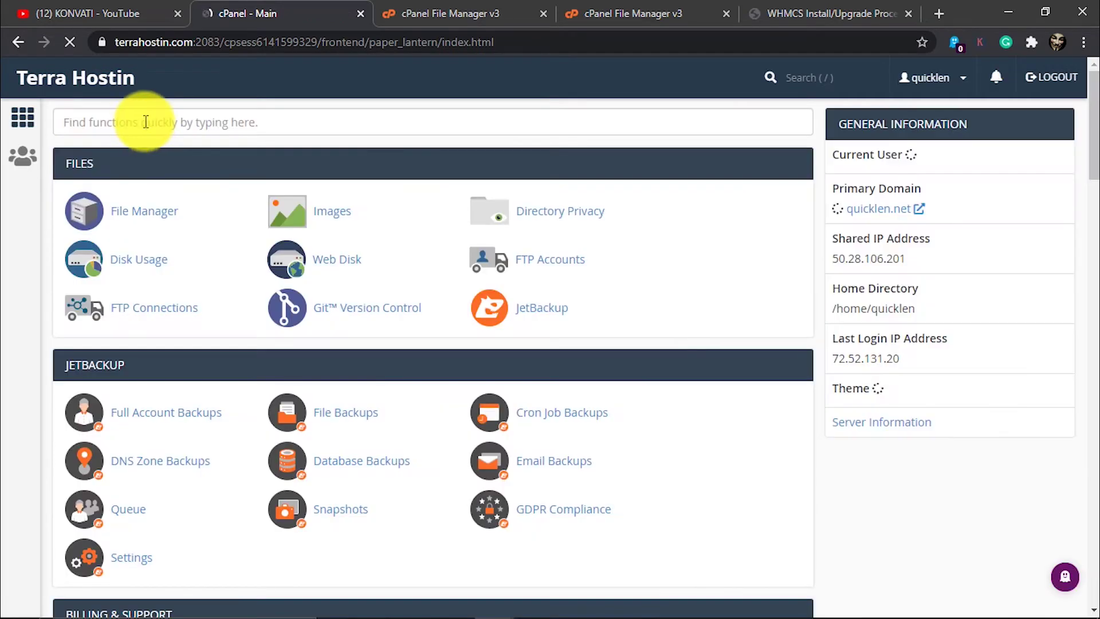
pyautogui.click(140, 115)
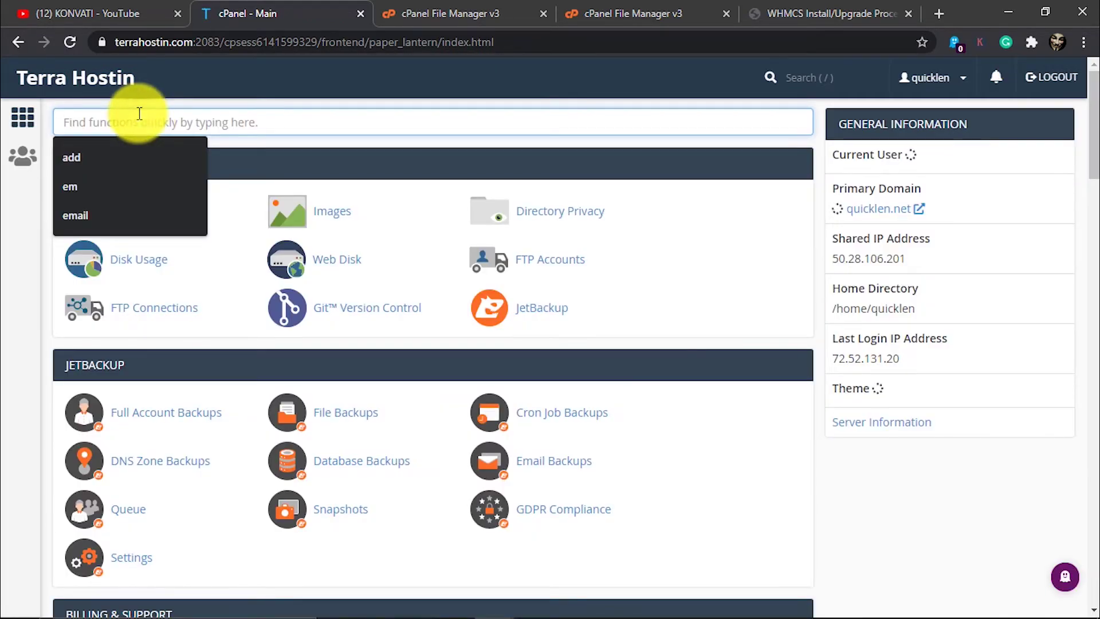
pyautogui.write('cron')
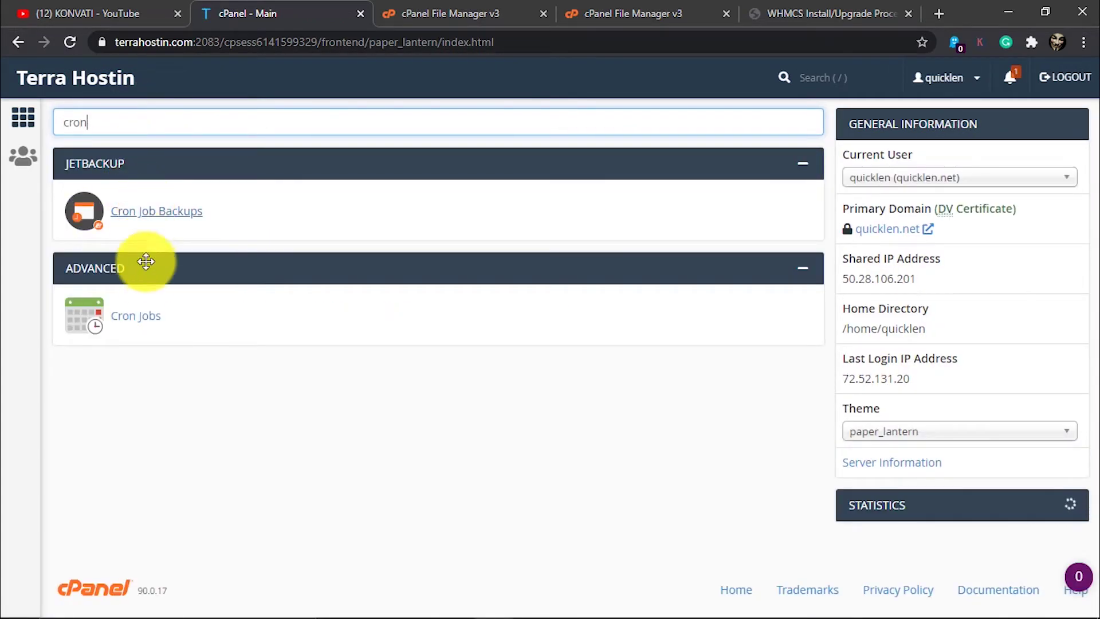
pyautogui.click(151, 320)
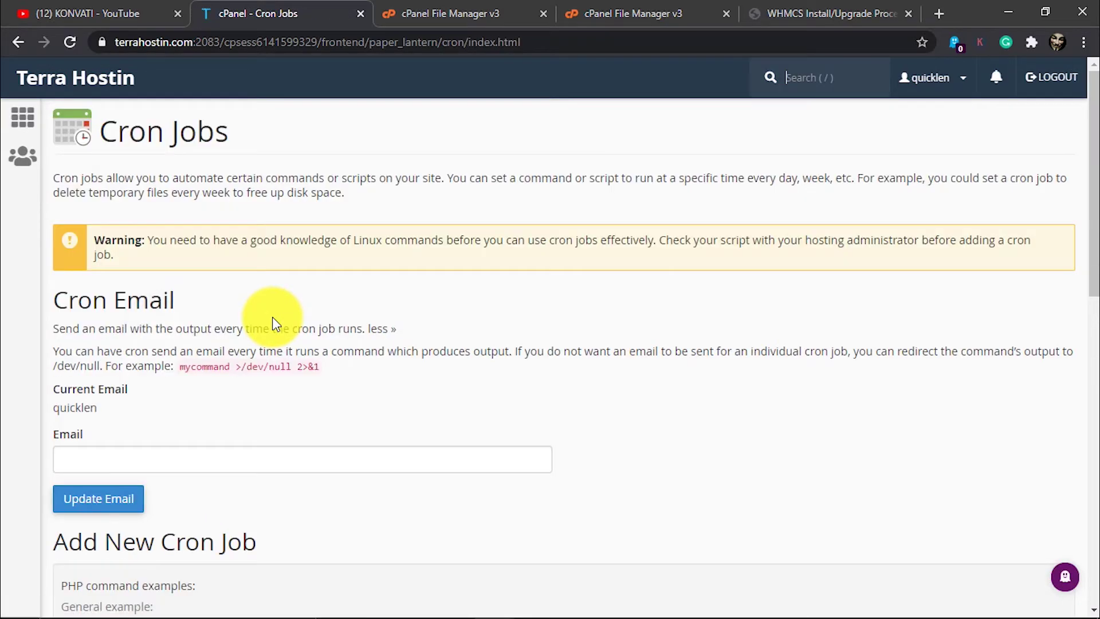
# Fill in the Cron Email field with the contact's e-mail address
pyautogui.scroll(-1, 168, 444)
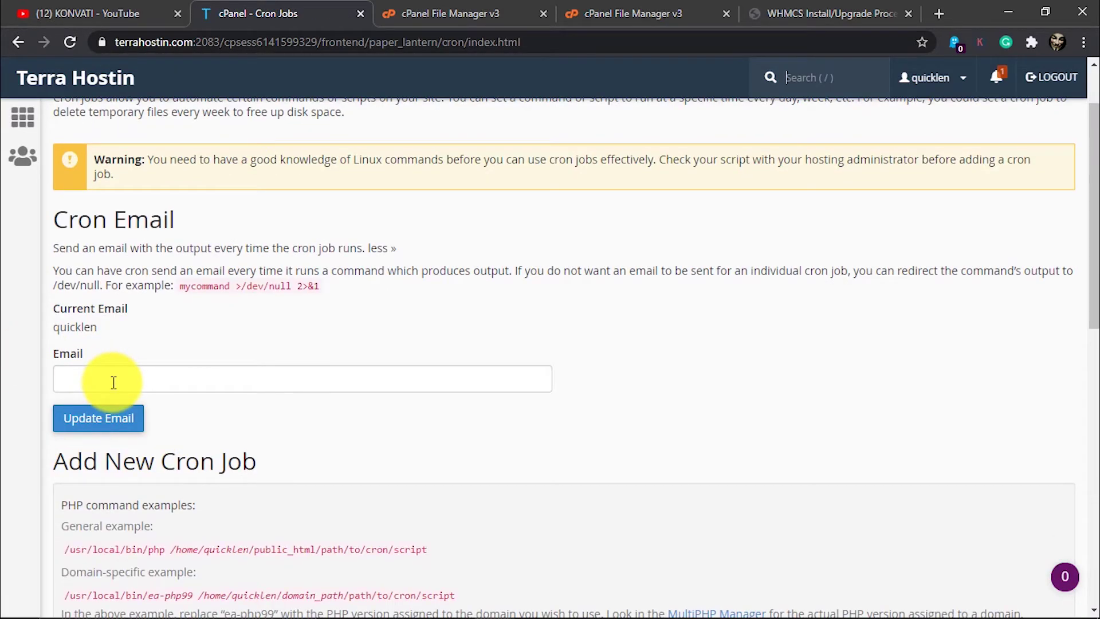
pyautogui.click(113, 383)
pyautogui.click(110, 443)
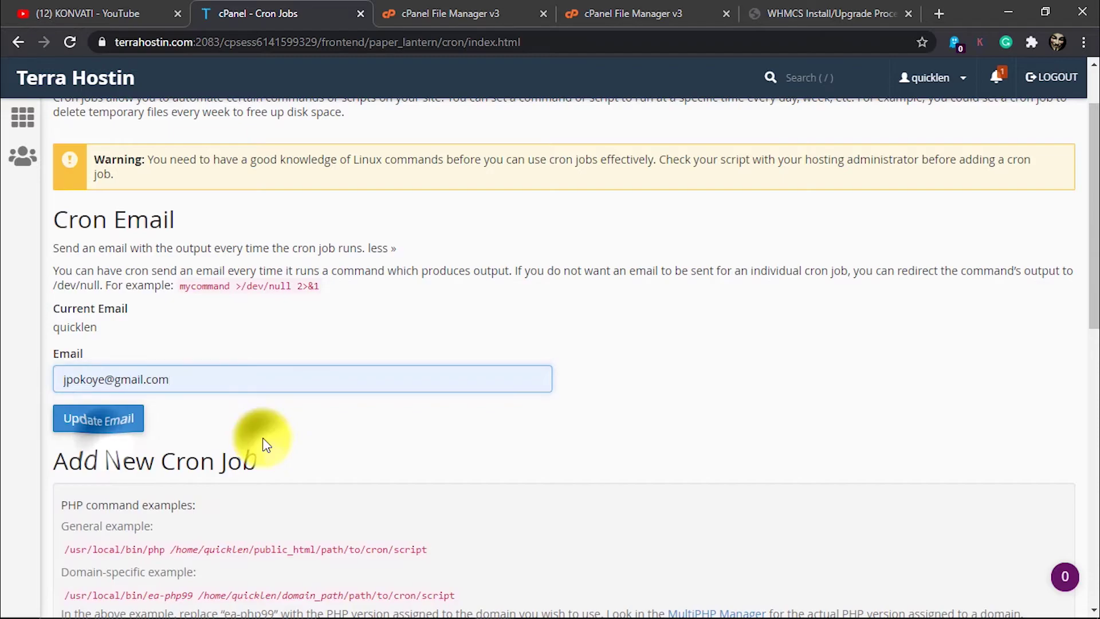
# Add a cron job running Once Per Five Minutes with the command /usr/bin/php -q /home/quicklen/NameGuru.konvati.com/whmcs/crons/cron.php
pyautogui.scroll(-3, 264, 442)
pyautogui.scroll(-3, 265, 441)
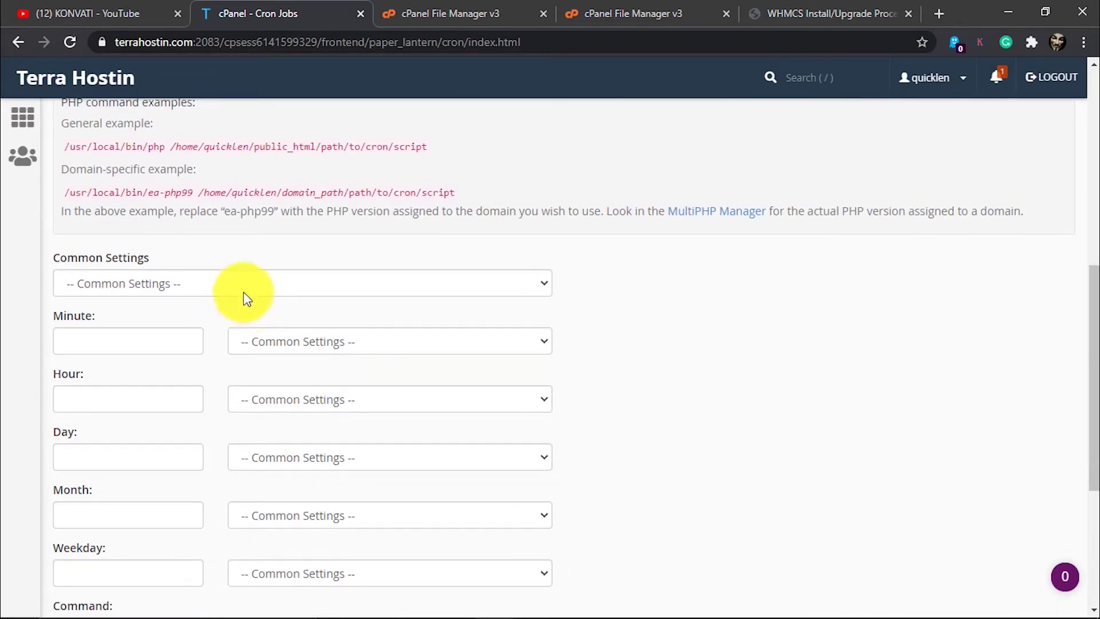
pyautogui.click(238, 290)
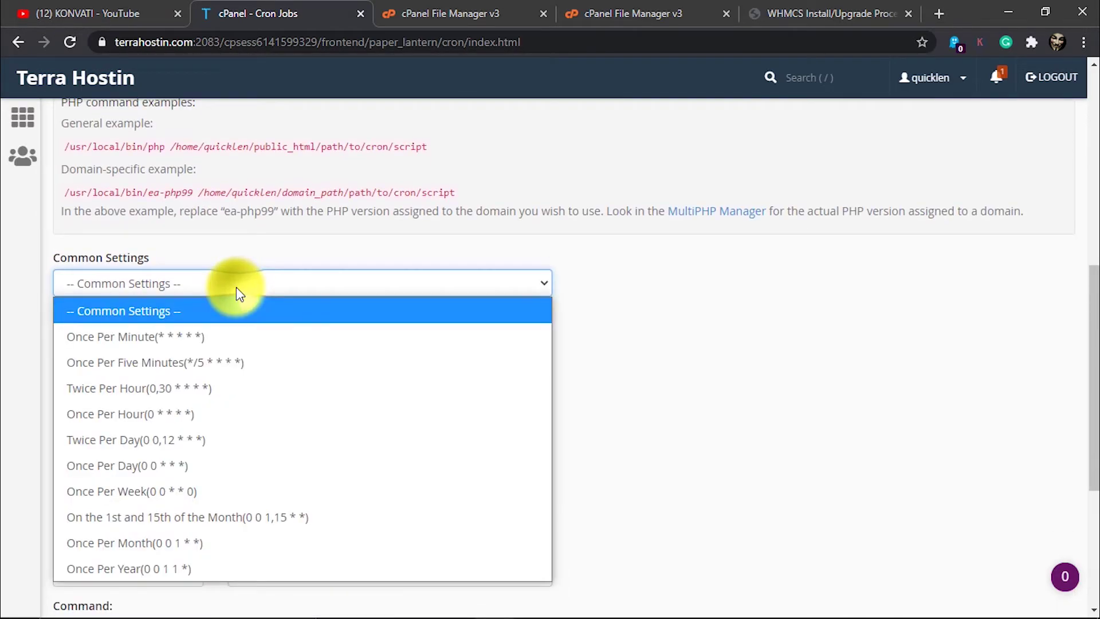
pyautogui.click(226, 361)
pyautogui.scroll(-3, 682, 383)
pyautogui.click(294, 396)
pyautogui.write('/usr/bin/php -q /home/quicklen/NameGuru.konvati.com/whmcs/crons/cron.php')
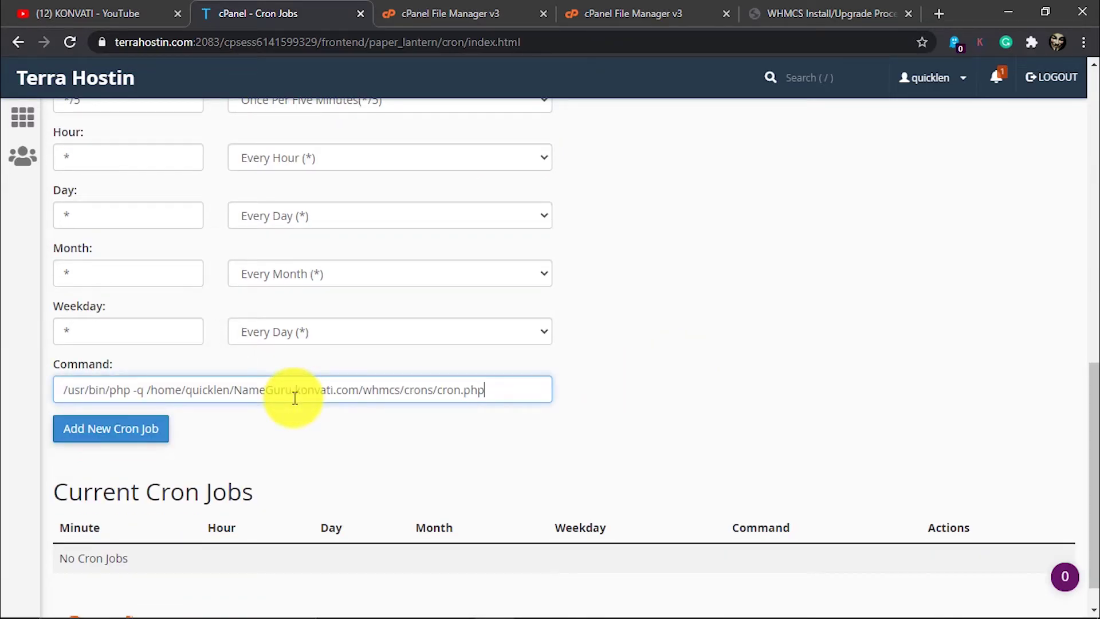
pyautogui.click(130, 449)
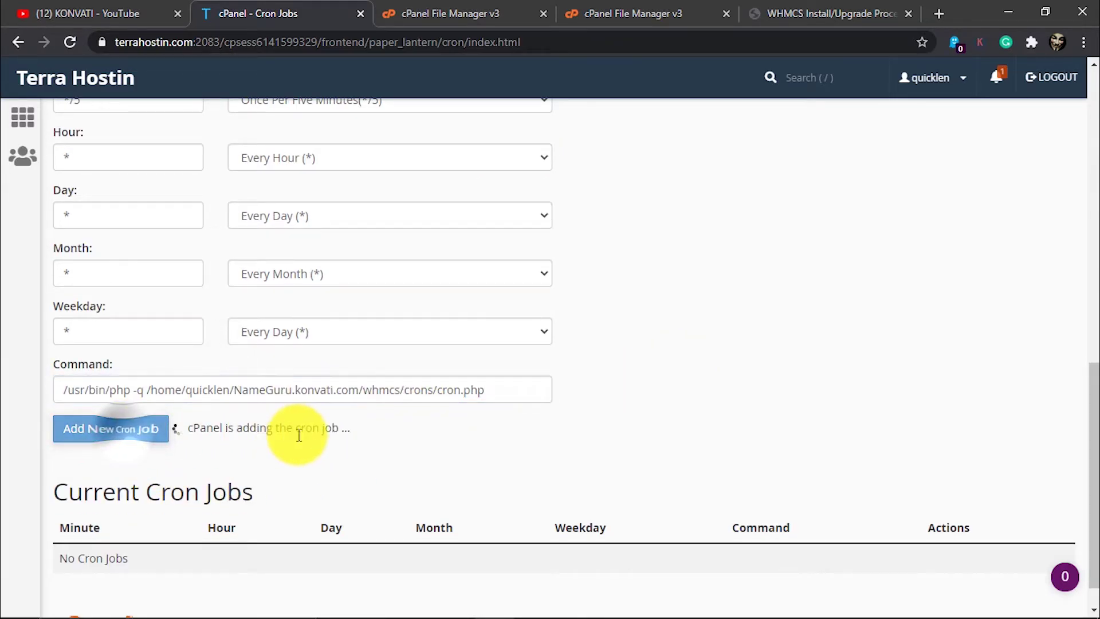
pyautogui.scroll(-1, 610, 503)
pyautogui.scroll(4, 611, 503)
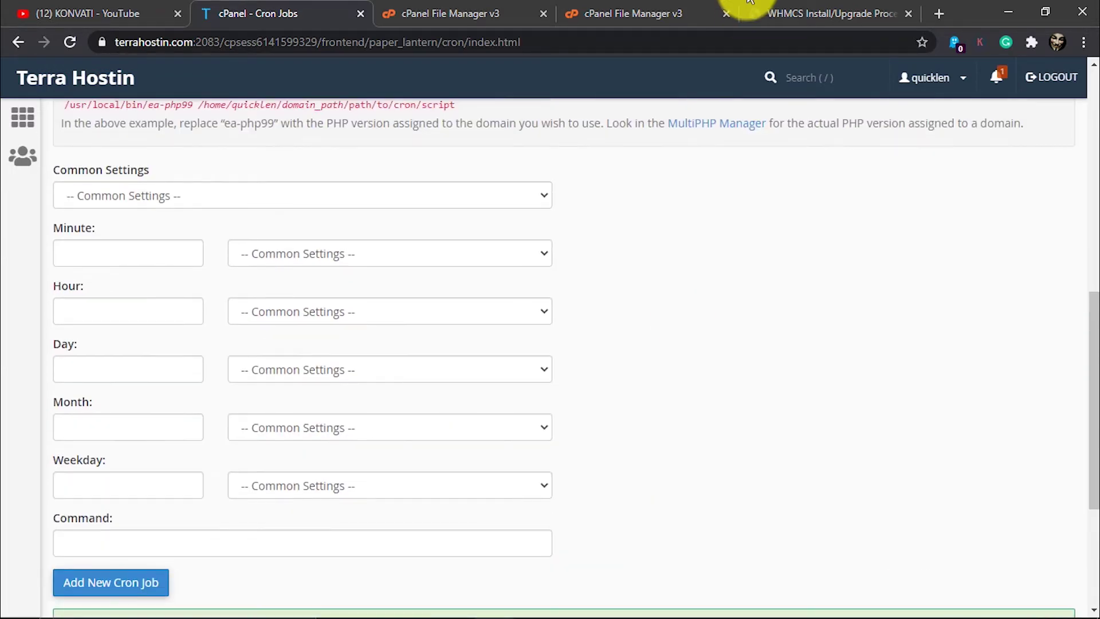
# Return to the WHMCS installer's completion page and go to the admin area
pyautogui.click(806, 11)
pyautogui.scroll(-6, 437, 512)
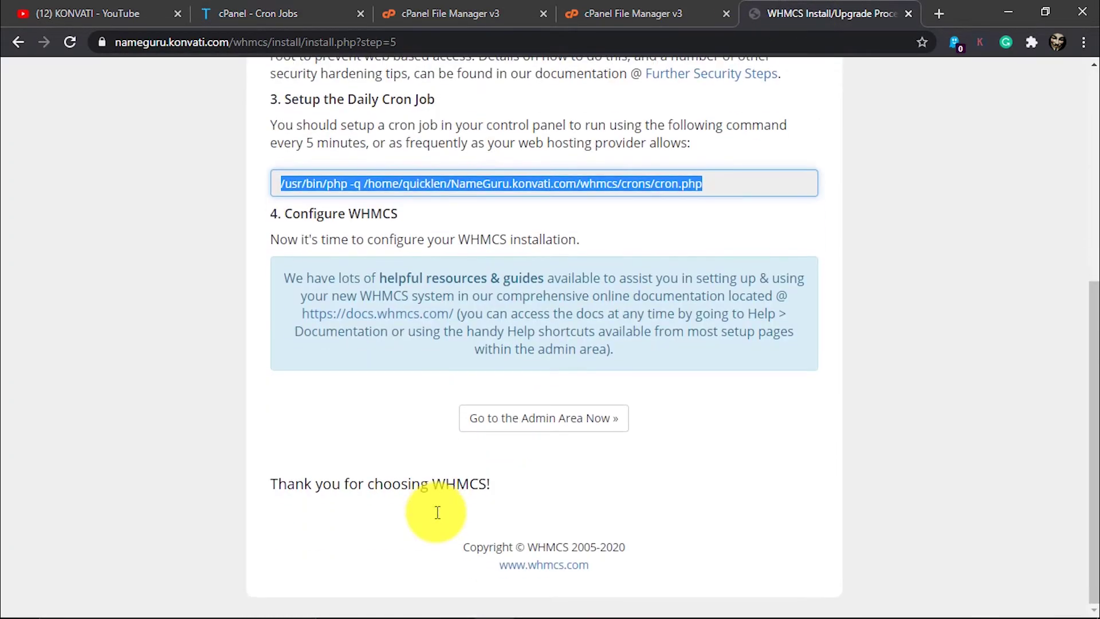
pyautogui.click(509, 426)
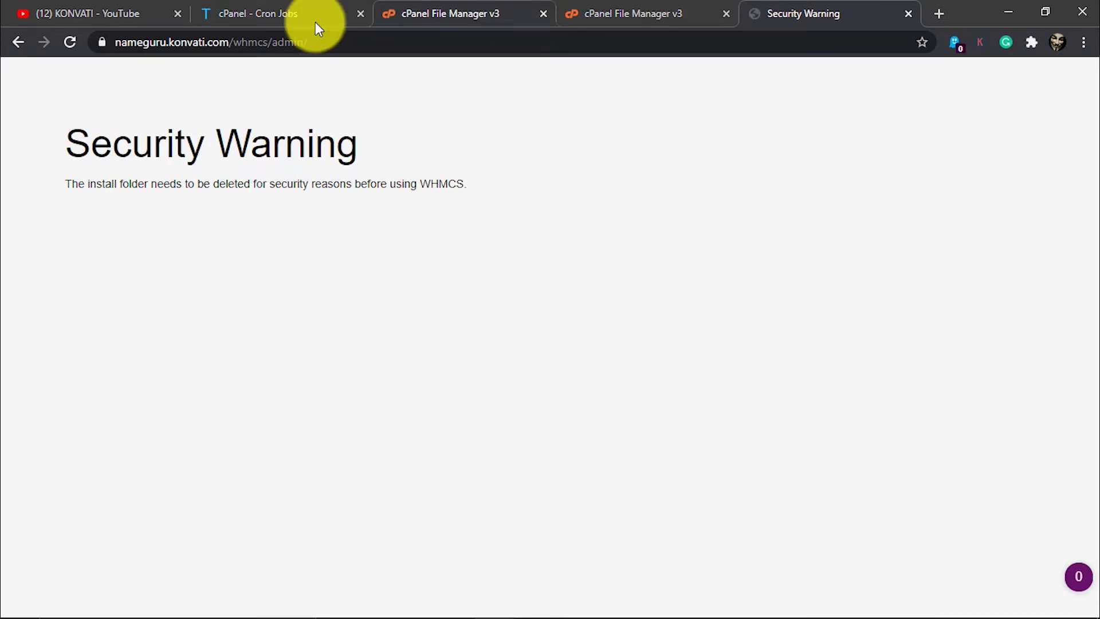
# Open cPanel's File Manager and go to the whmcs folder inside NameGuru.konvati.com
pyautogui.click(252, 11)
pyautogui.scroll(10, 281, 150)
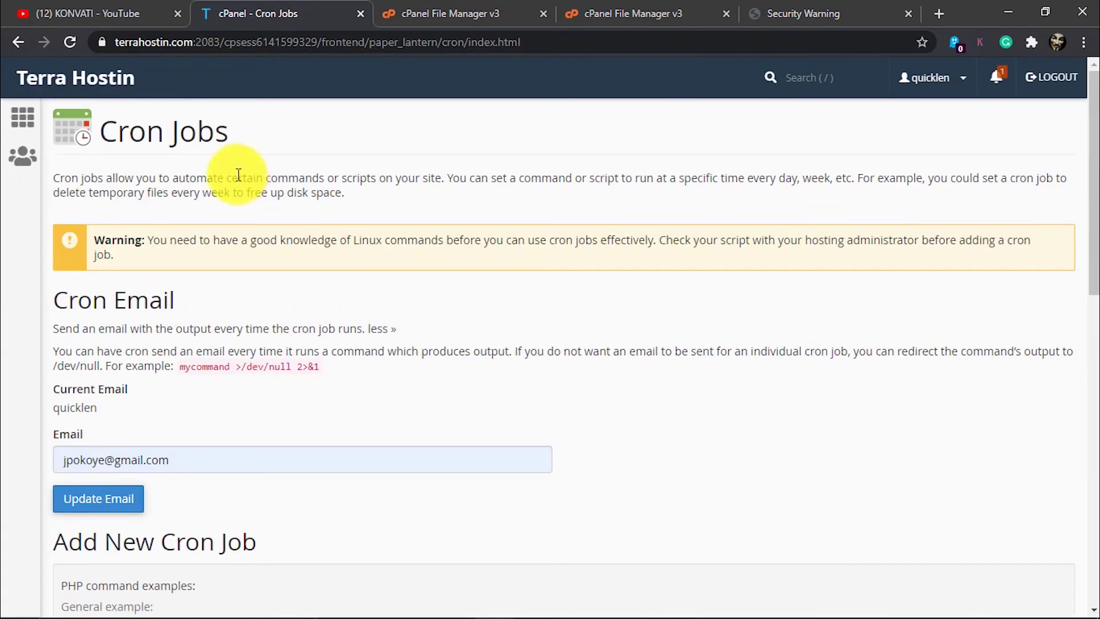
pyautogui.click(20, 130)
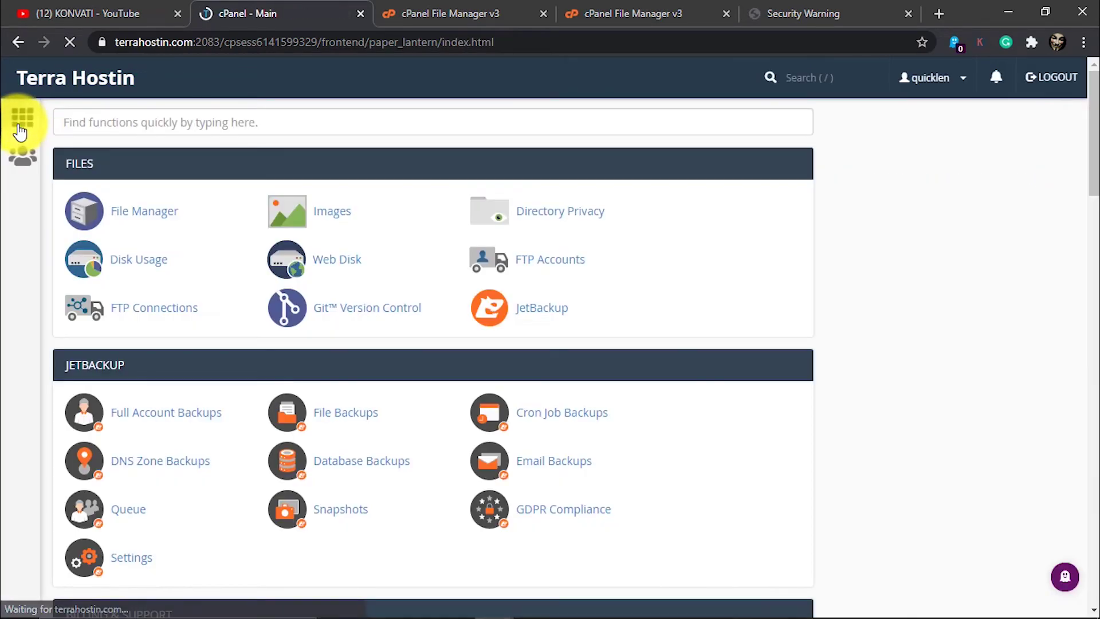
pyautogui.click(152, 211)
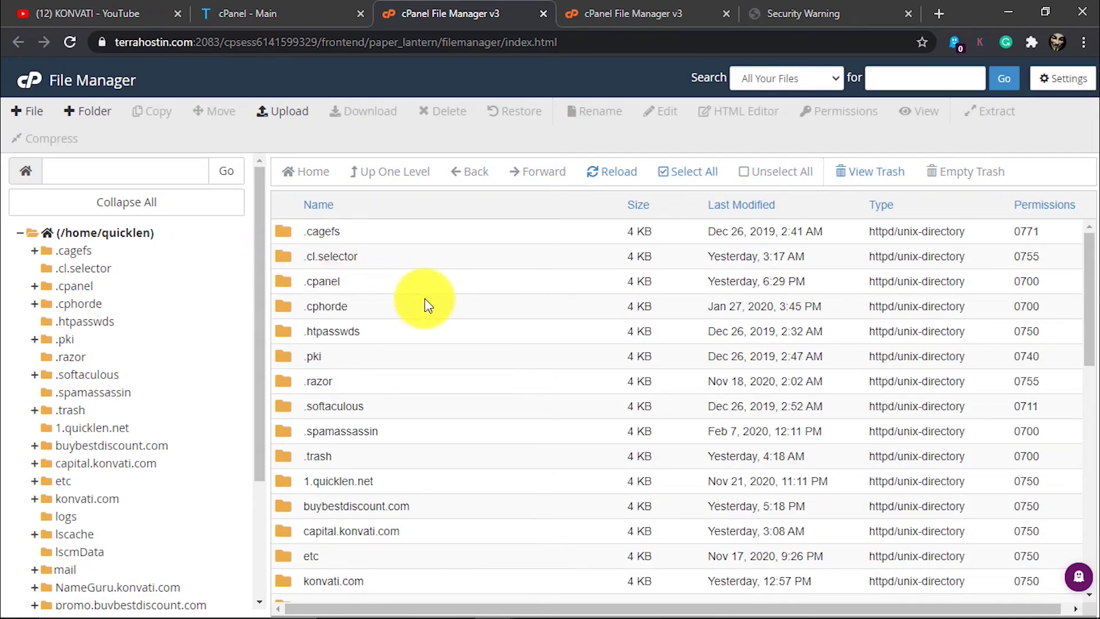
pyautogui.moveTo(260, 283); pyautogui.dragTo(256, 413)
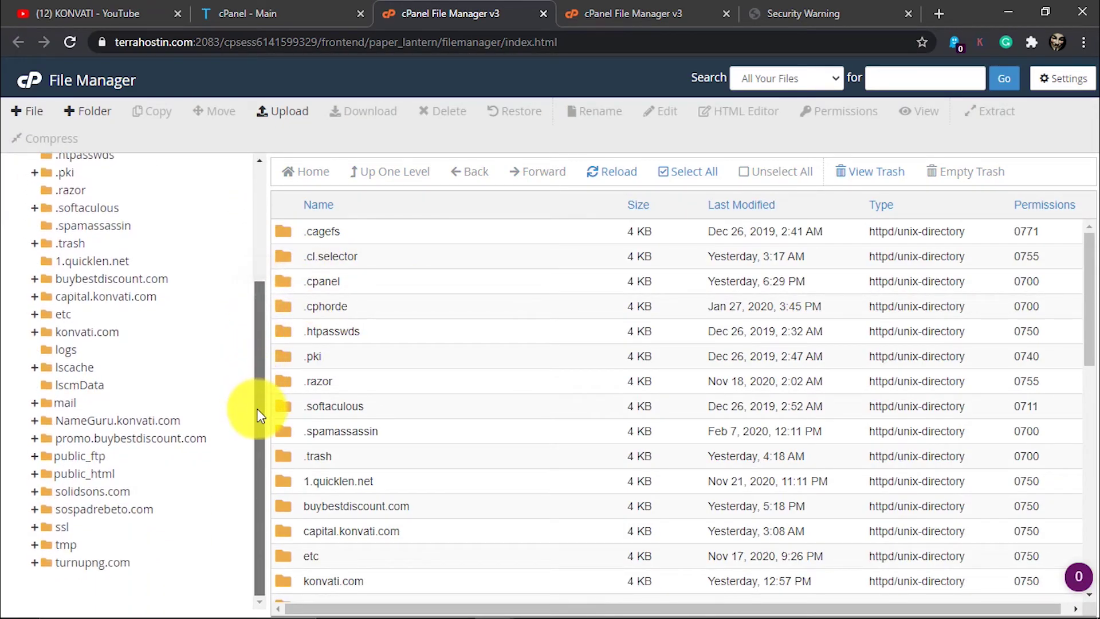
pyautogui.click(177, 424)
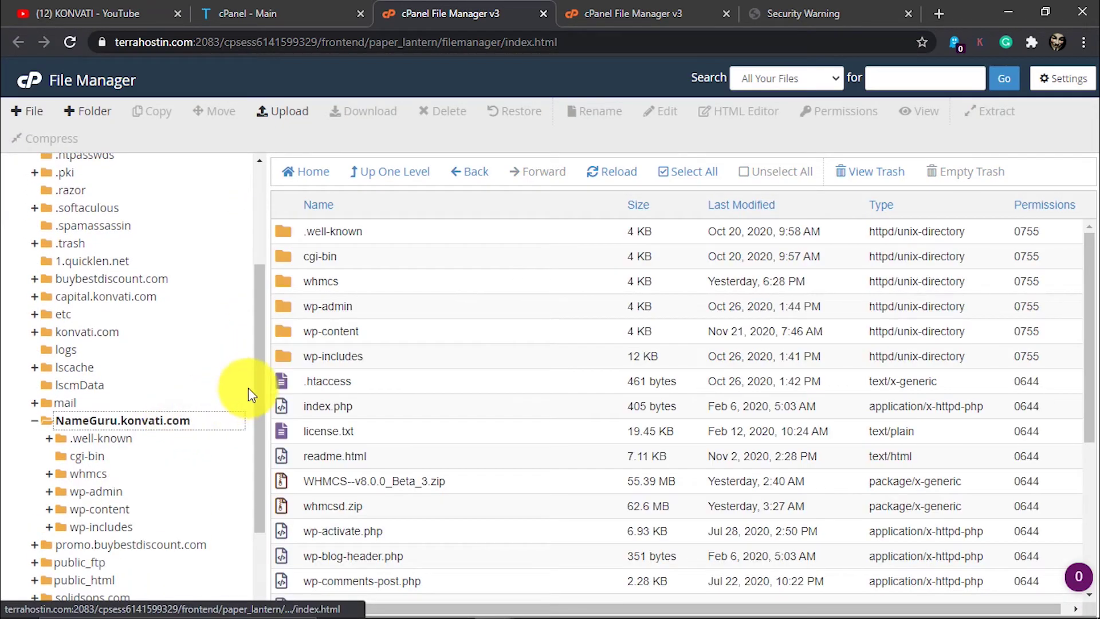
pyautogui.doubleClick(288, 290)
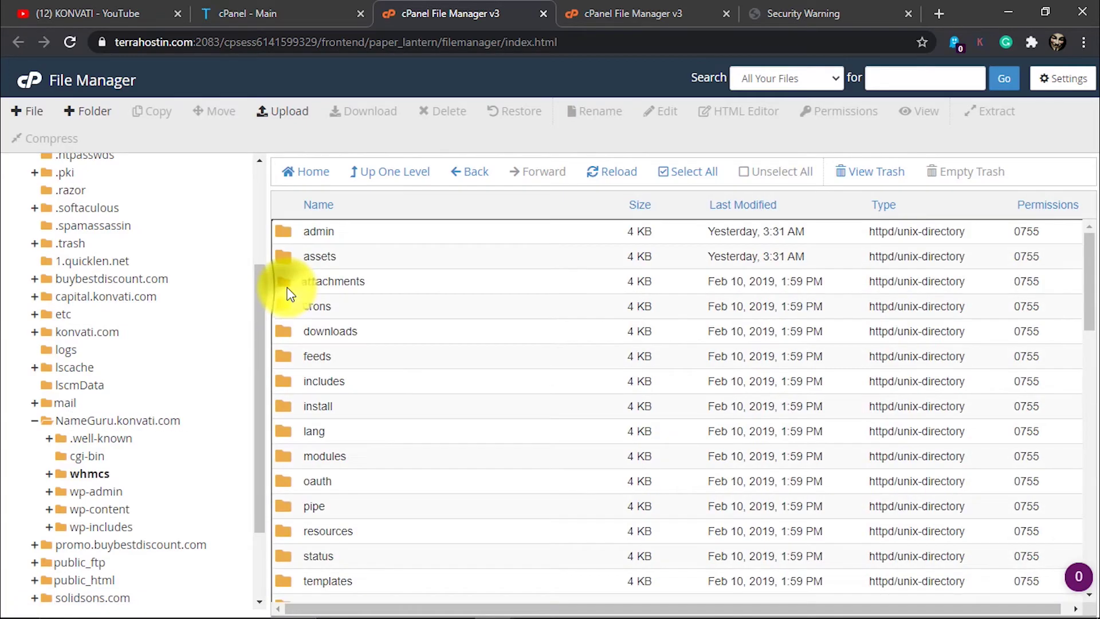
# Delete the install folder from the whmcs directory permanently, skipping the trash
pyautogui.click(292, 410)
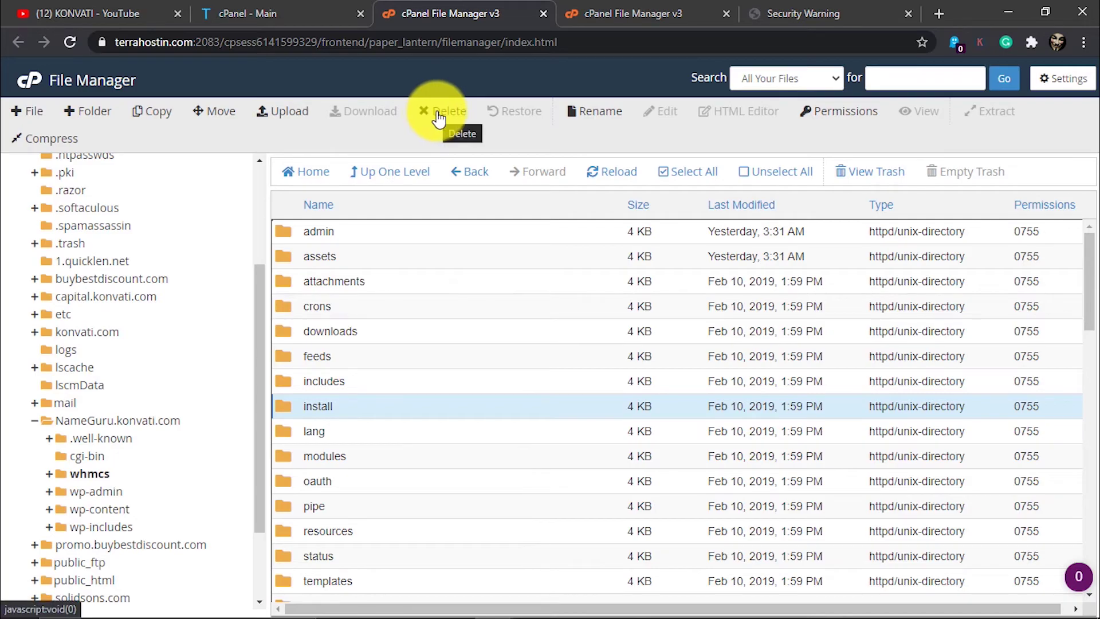
pyautogui.rightClick(408, 399)
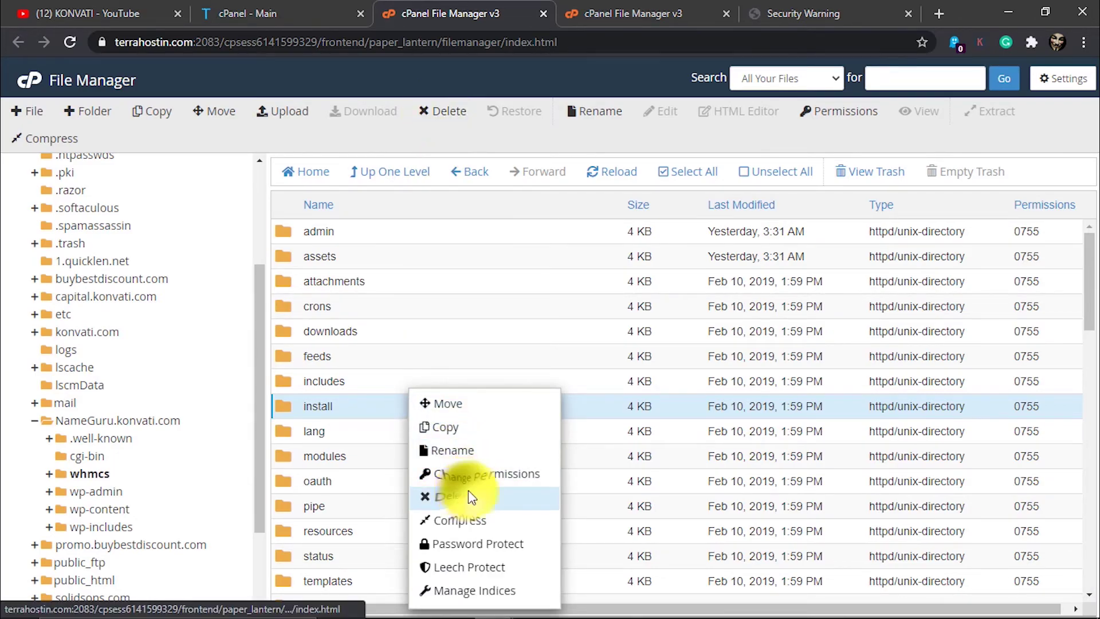
pyautogui.click(466, 494)
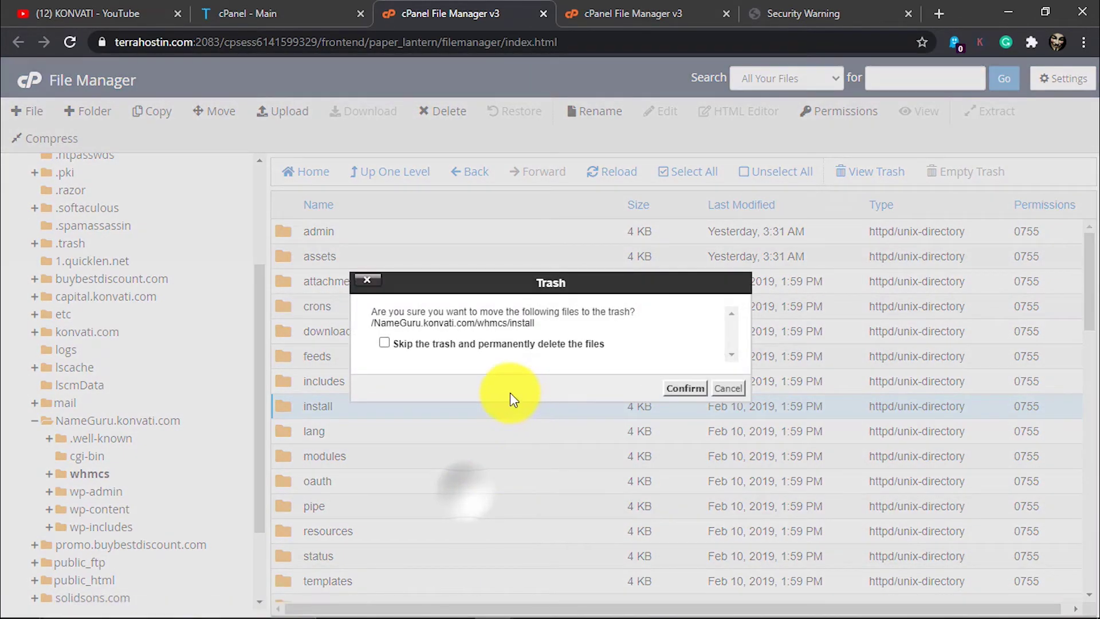
pyautogui.click(391, 347)
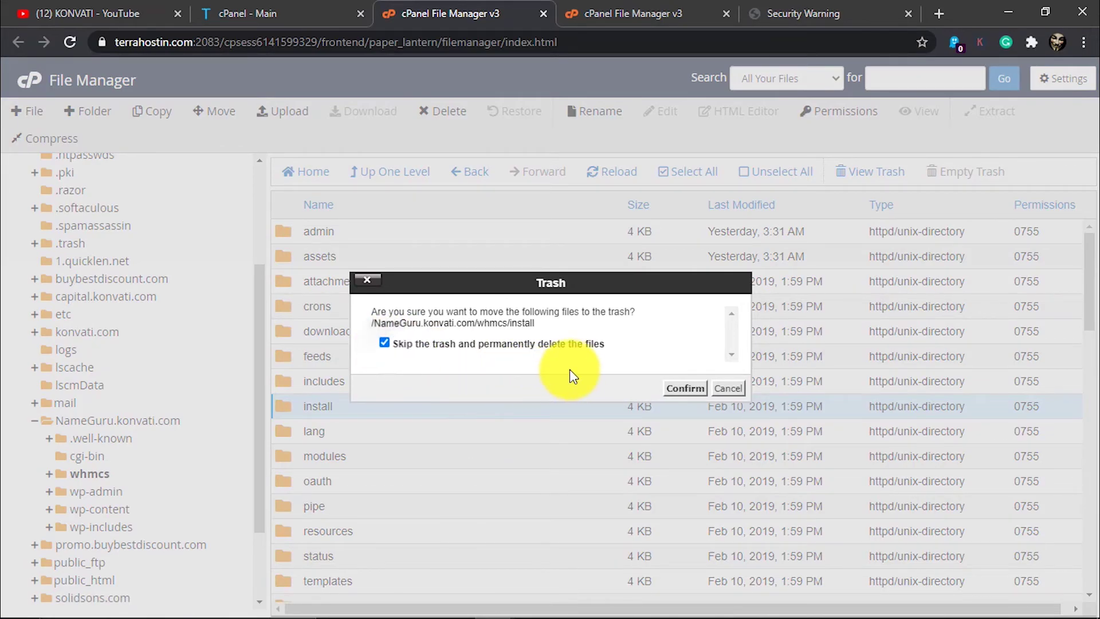
pyautogui.click(688, 395)
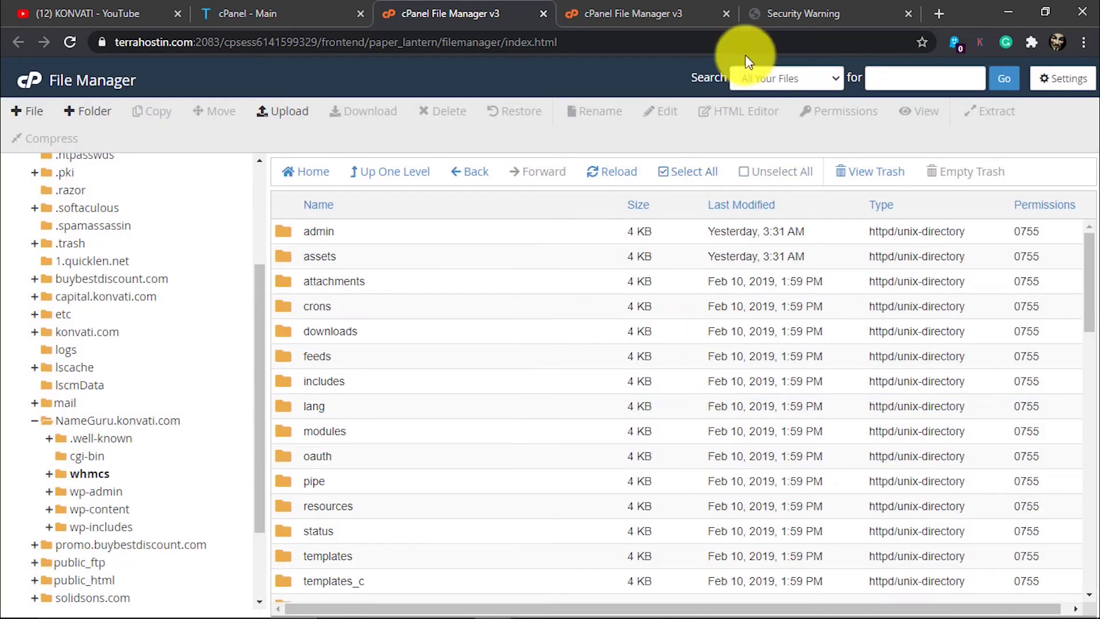
# Reload the WHMCS admin page showing the security warning and submit the administrator login
pyautogui.click(785, 13)
pyautogui.click(70, 44)
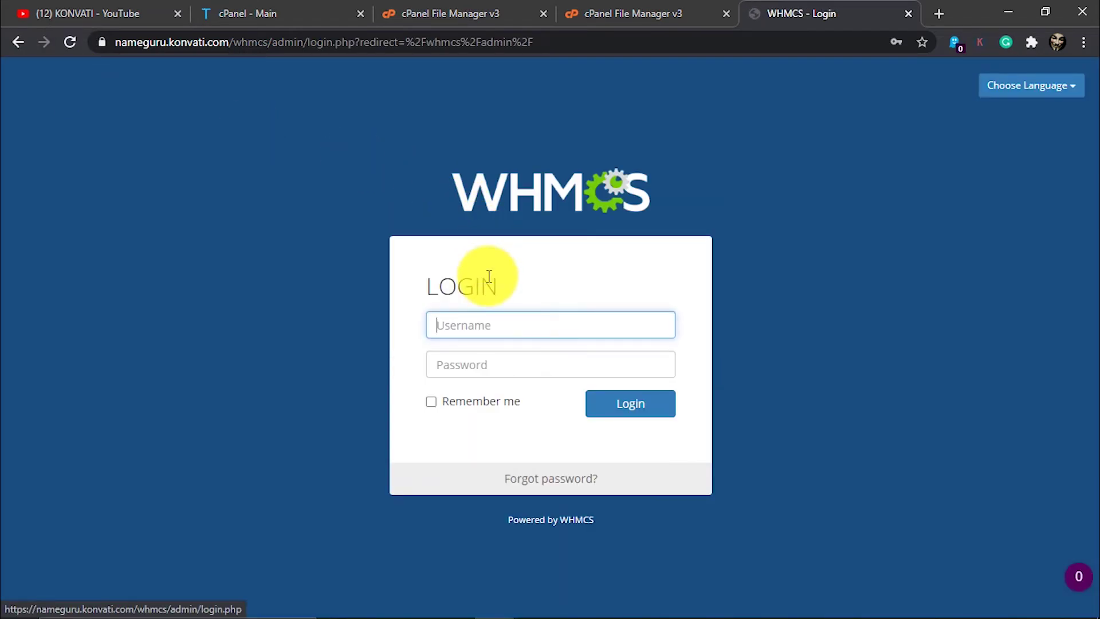
pyautogui.press('Return')
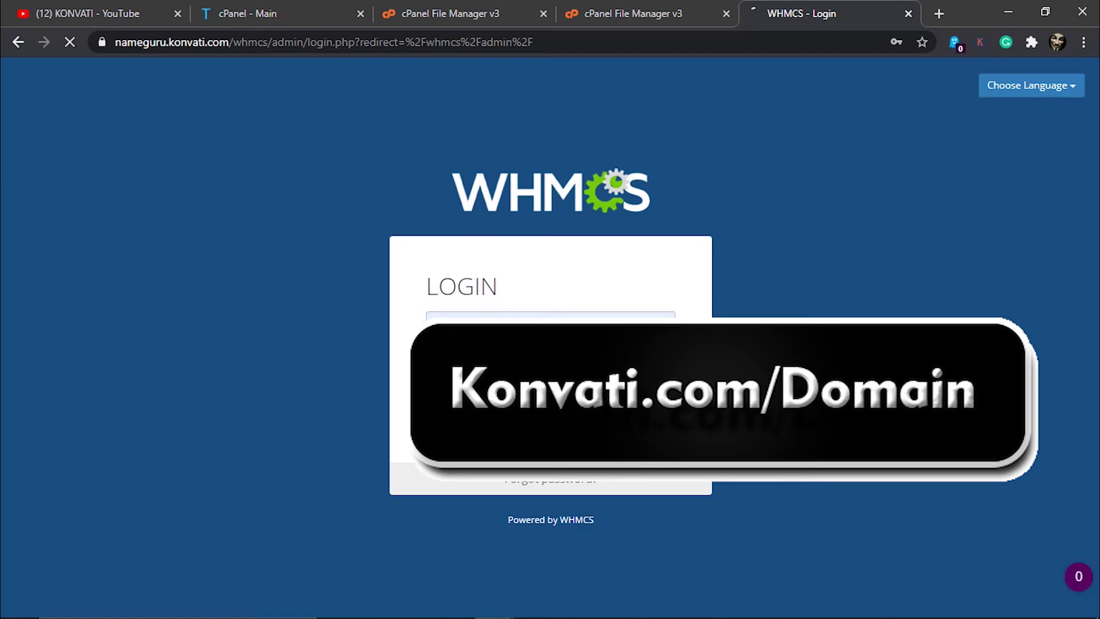